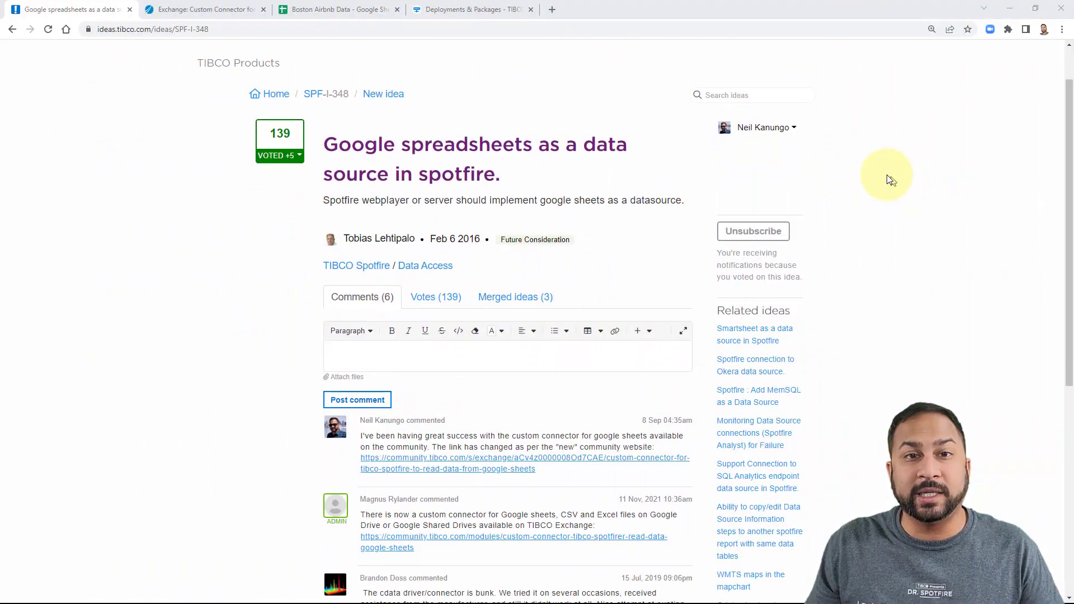
# Step: Scroll through the comments on the Google spreadsheets data source idea and back to the top
pyautogui.scroll(-1, 883, 178)
pyautogui.scroll(-4, 884, 178)
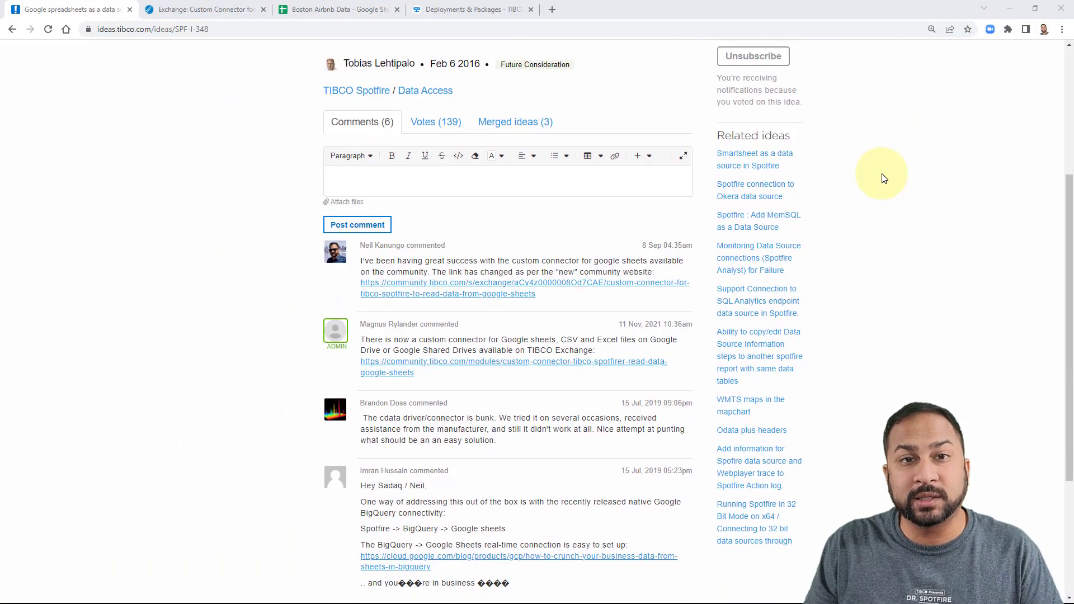
pyautogui.scroll(-2, 883, 177)
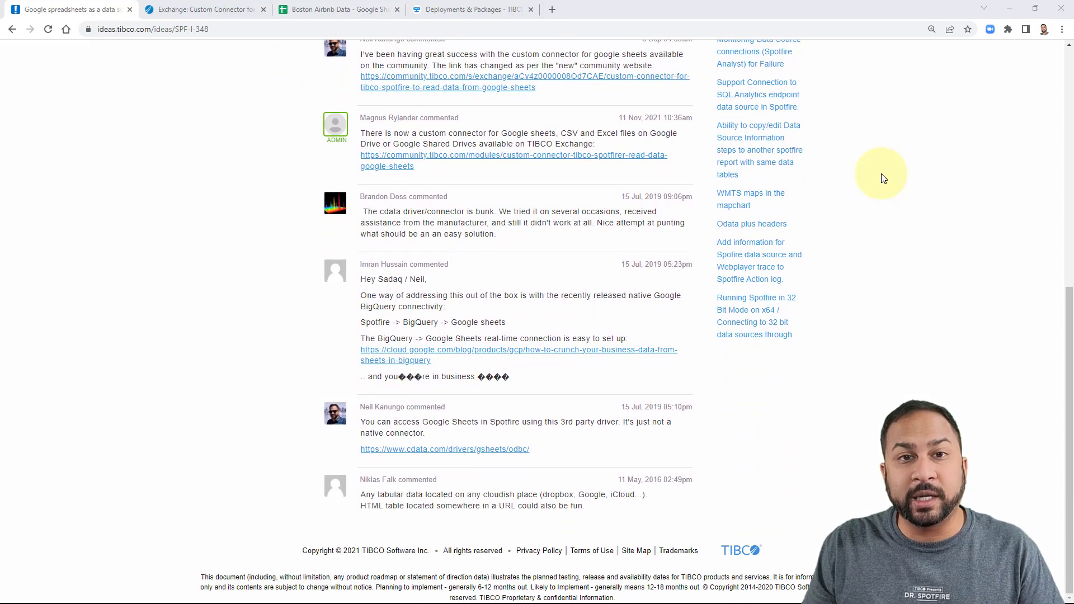
pyautogui.scroll(6, 882, 178)
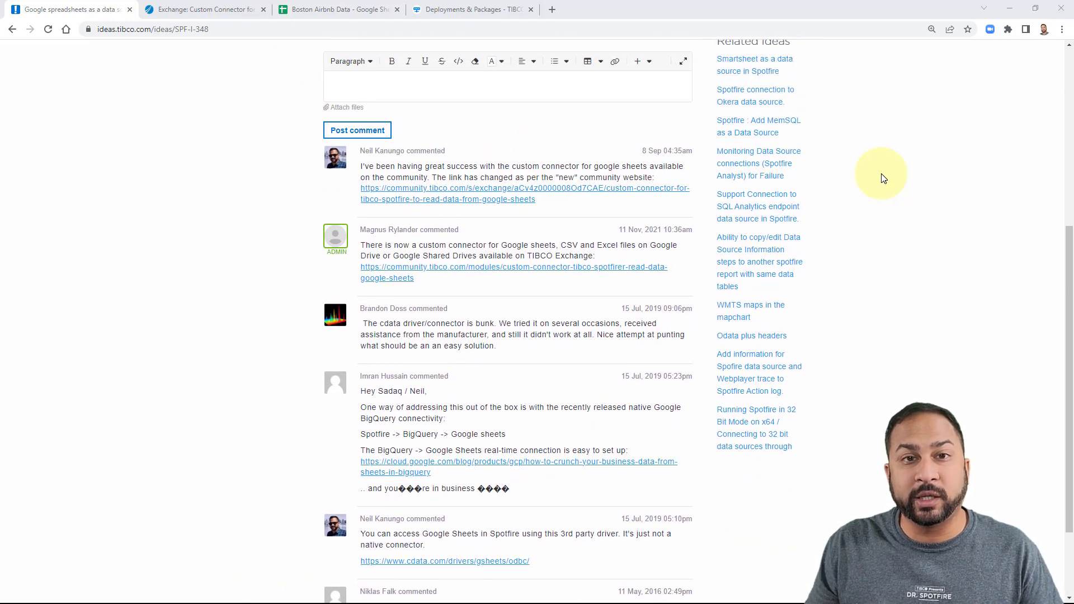
pyautogui.scroll(2, 850, 175)
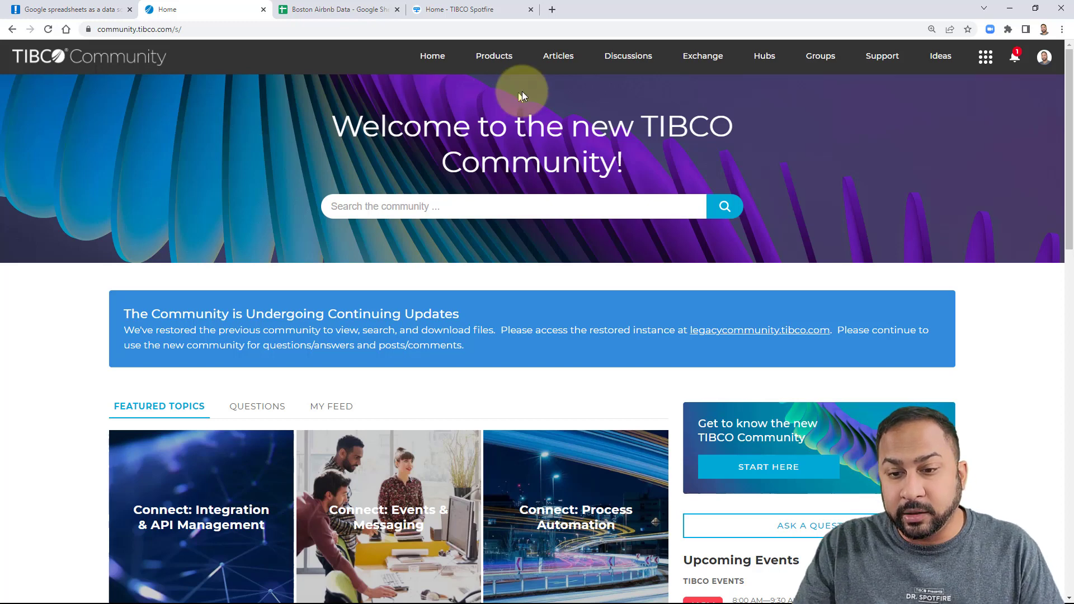
# Step: Search the TIBCO Community Exchange for 'google sheet'
pyautogui.click(687, 67)
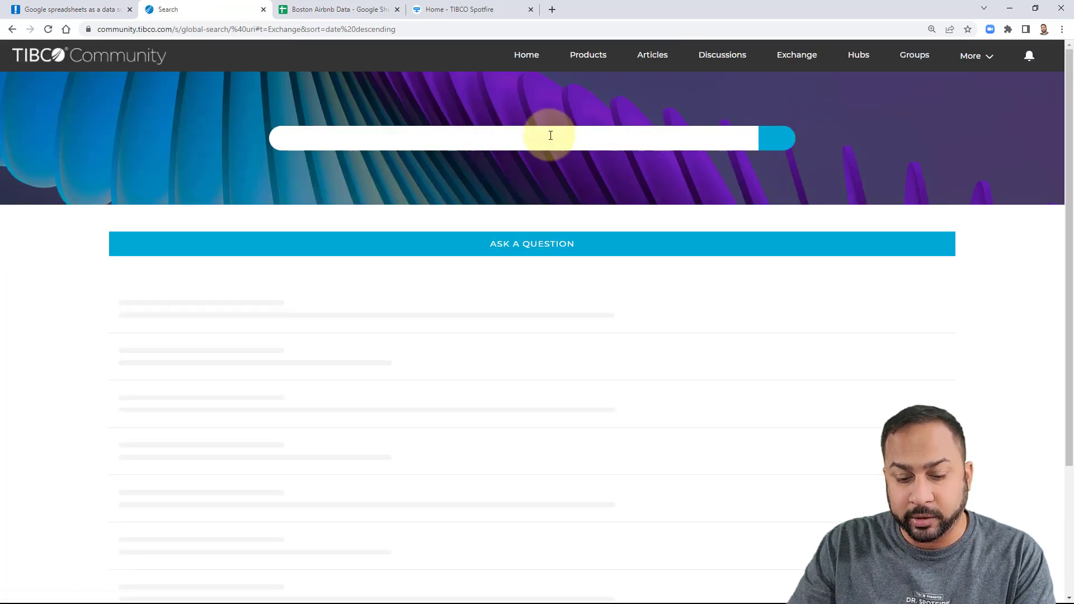
pyautogui.click(550, 135)
pyautogui.write('goog')
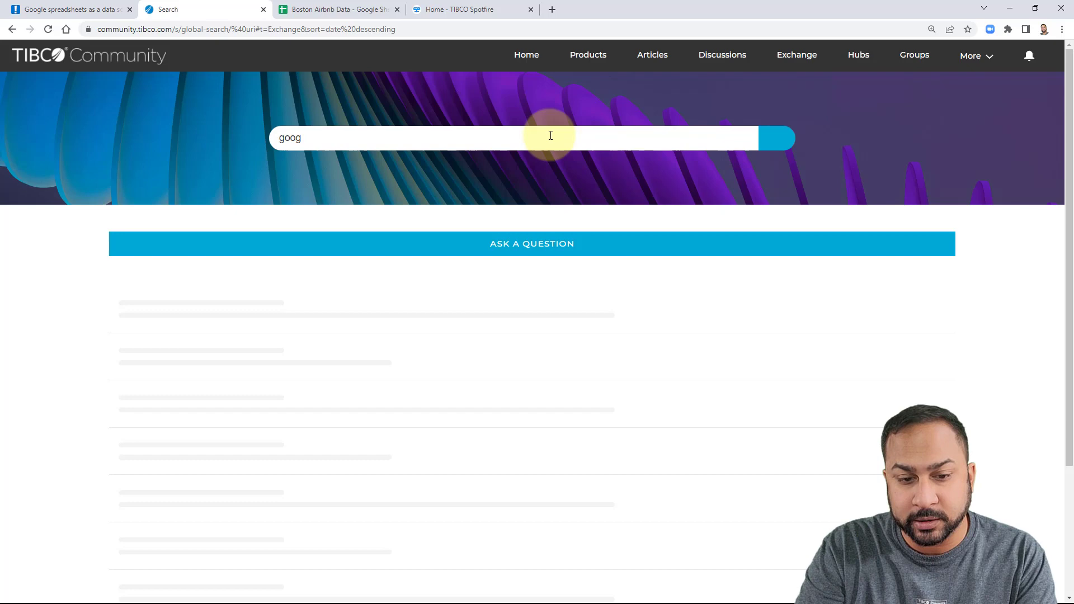
pyautogui.write('le sheets')
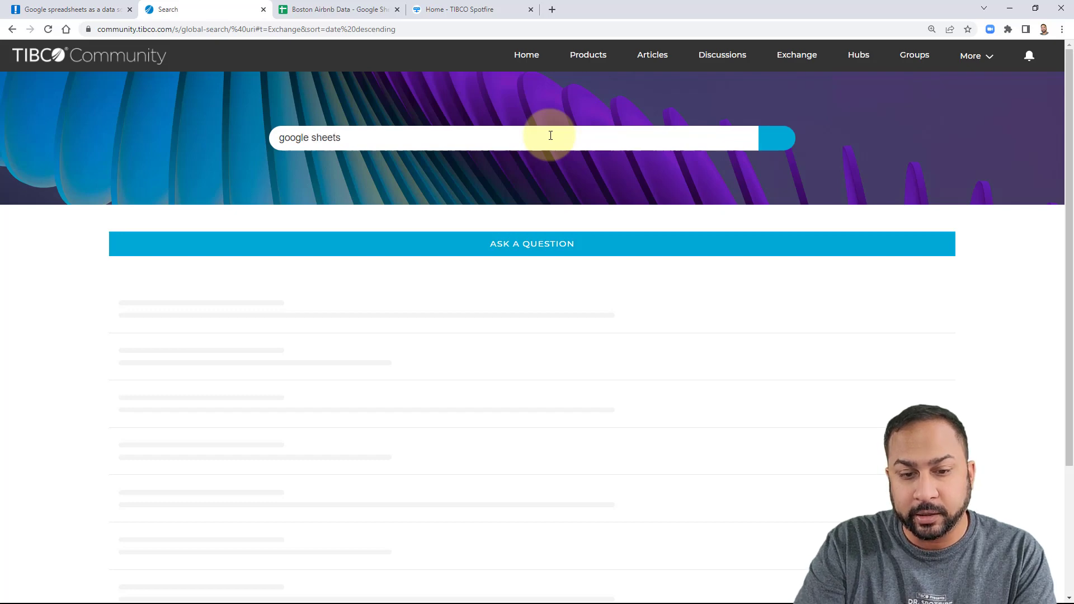
pyautogui.press('Return')
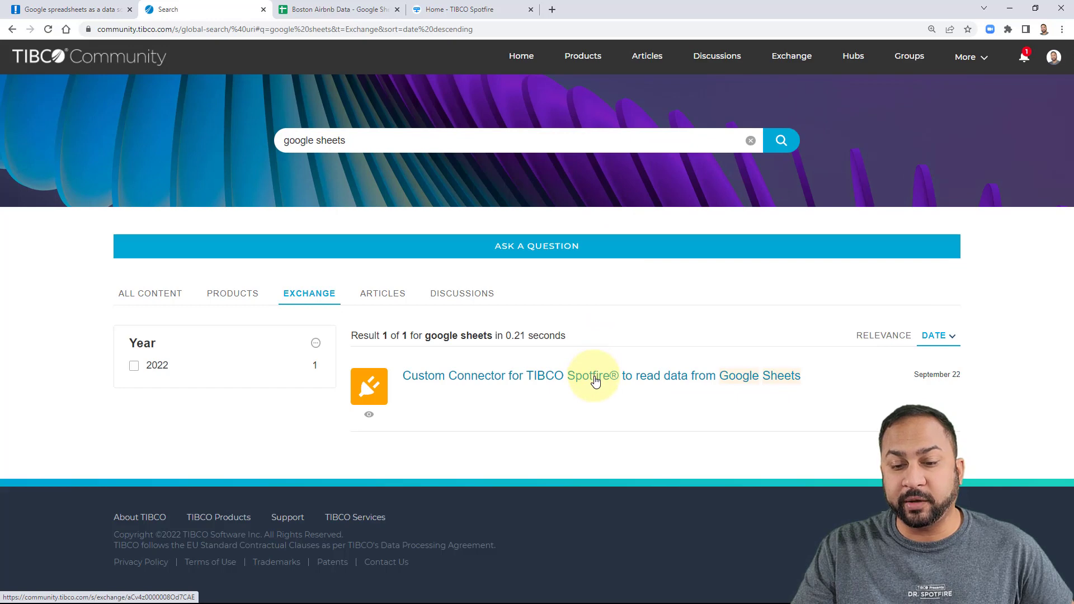
# Step: Open the Google Sheets custom connector listing and scroll down to its v18 release notes
pyautogui.click(595, 381)
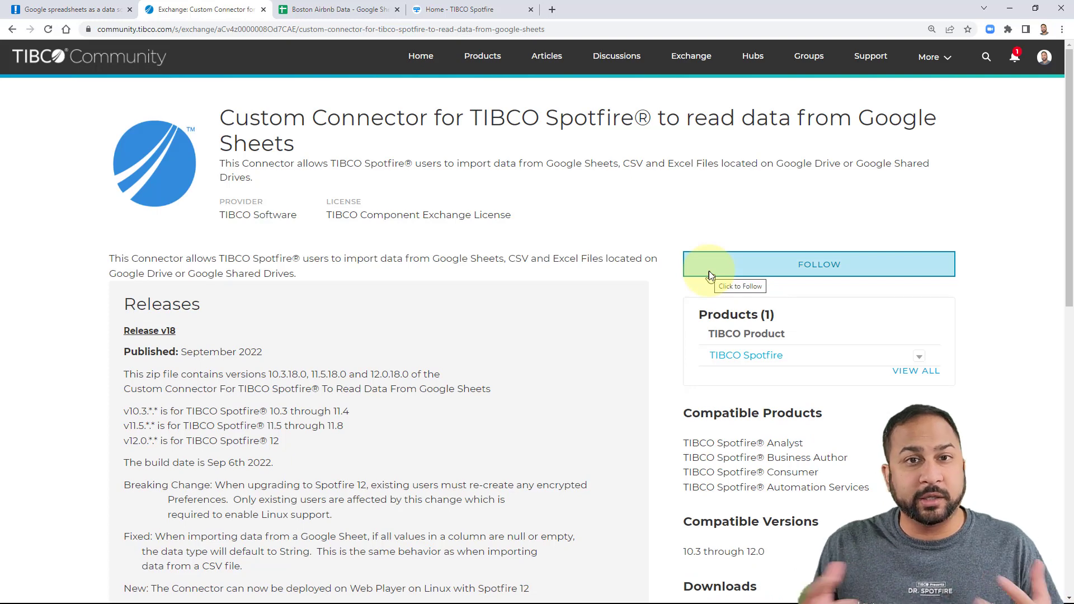
pyautogui.scroll(-4, 709, 271)
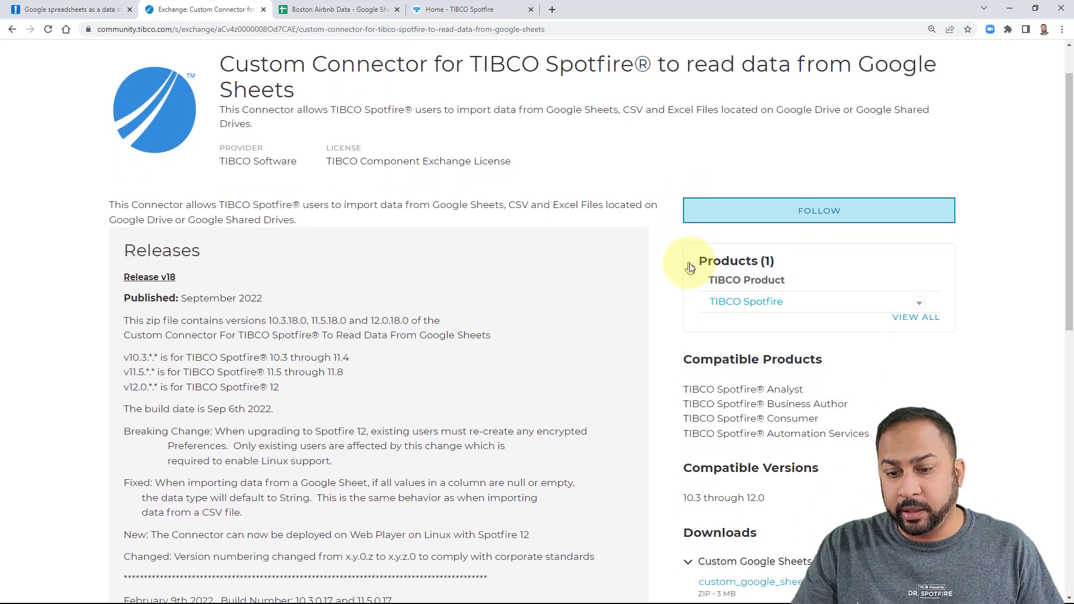
pyautogui.scroll(-1, 715, 267)
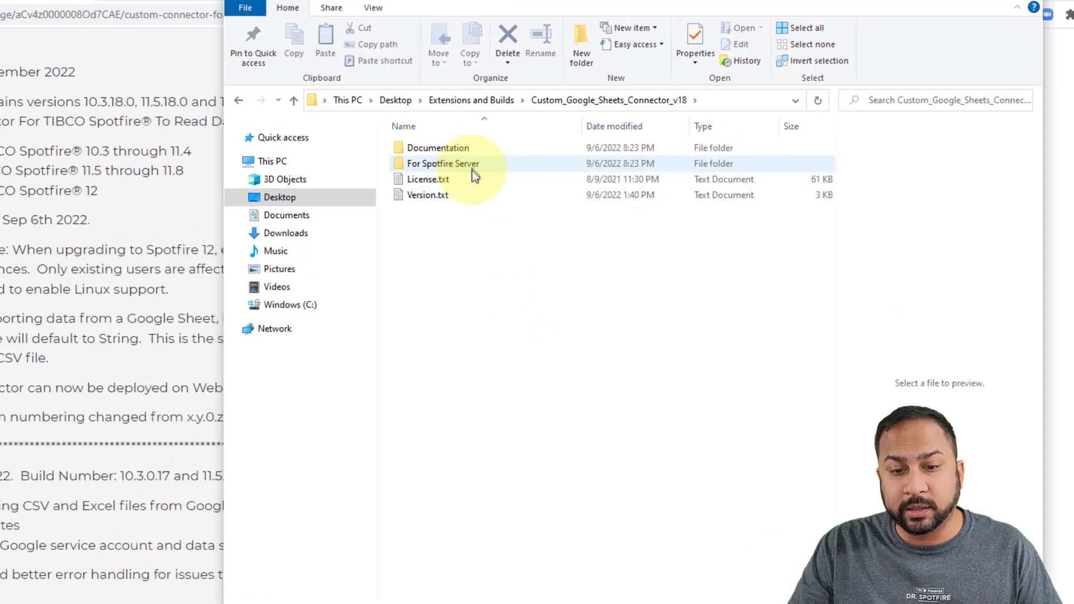
# Step: Find GoogleSheetsCustomConnector_12.0.18.0.sdn in For Spotfire Server, then go to the Spotfire Server home page
pyautogui.doubleClick(472, 167)
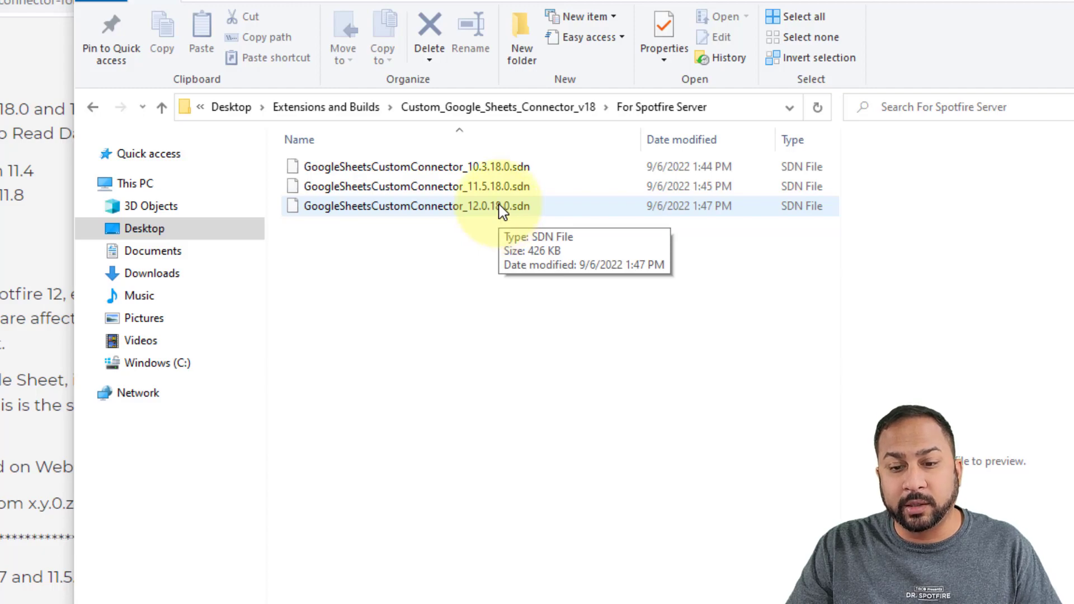
pyautogui.click(492, 208)
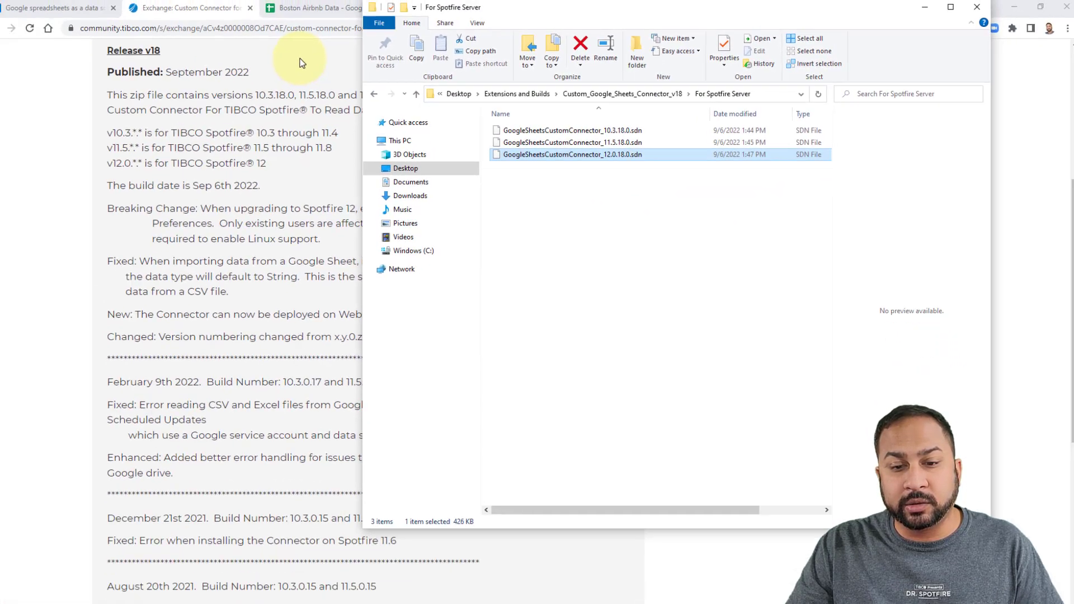
pyautogui.click(367, 53)
pyautogui.click(456, 10)
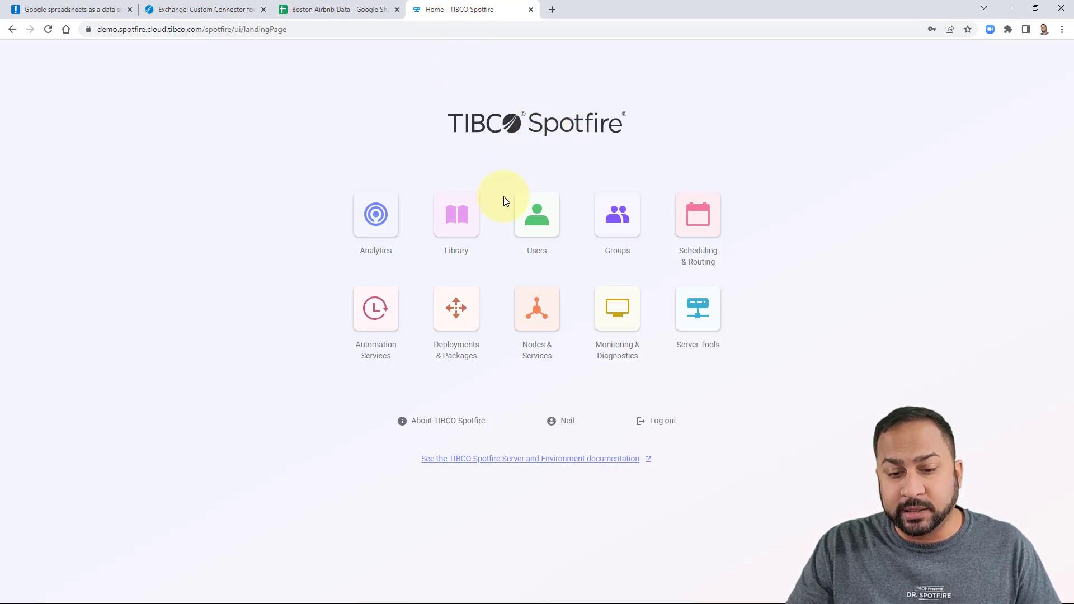
# Step: Upload GoogleSheetsCustomConnector_12.0.18.0.sdn to the Production deployment area and review the added packages
pyautogui.click(454, 317)
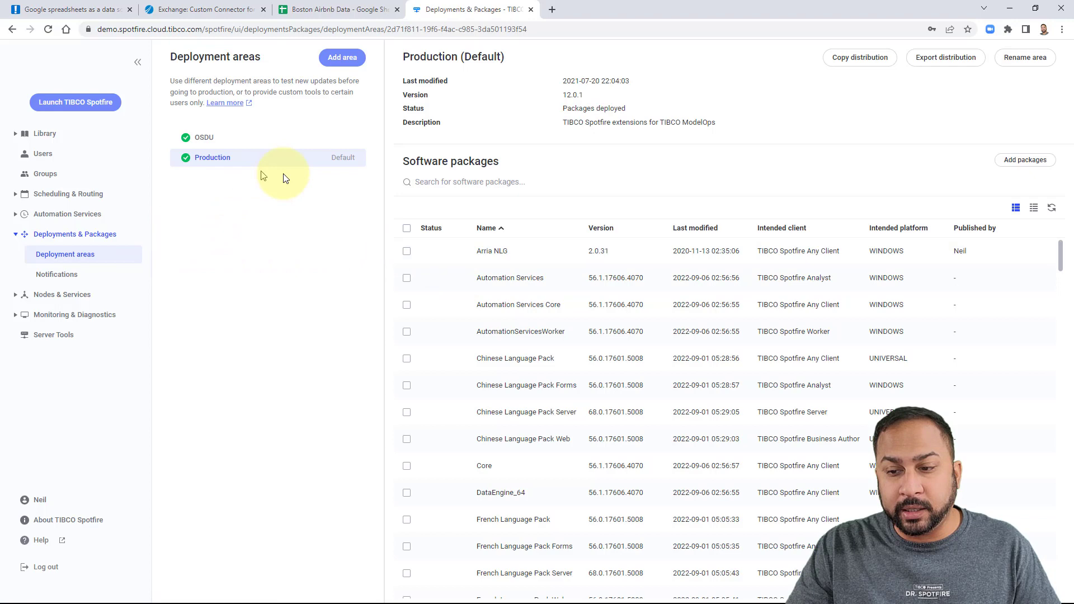
pyautogui.click(1021, 161)
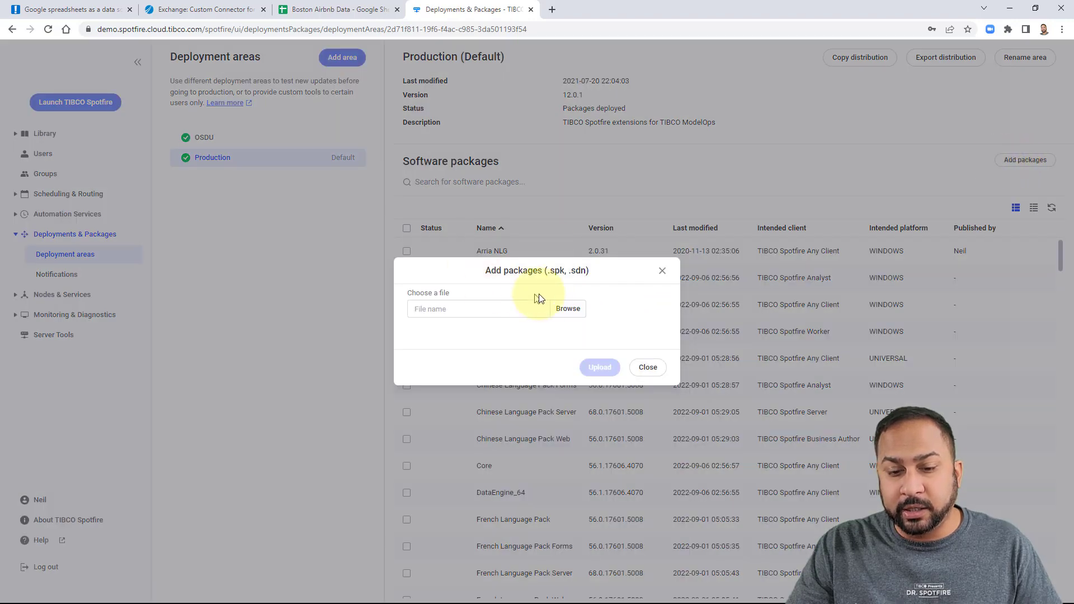
pyautogui.click(560, 311)
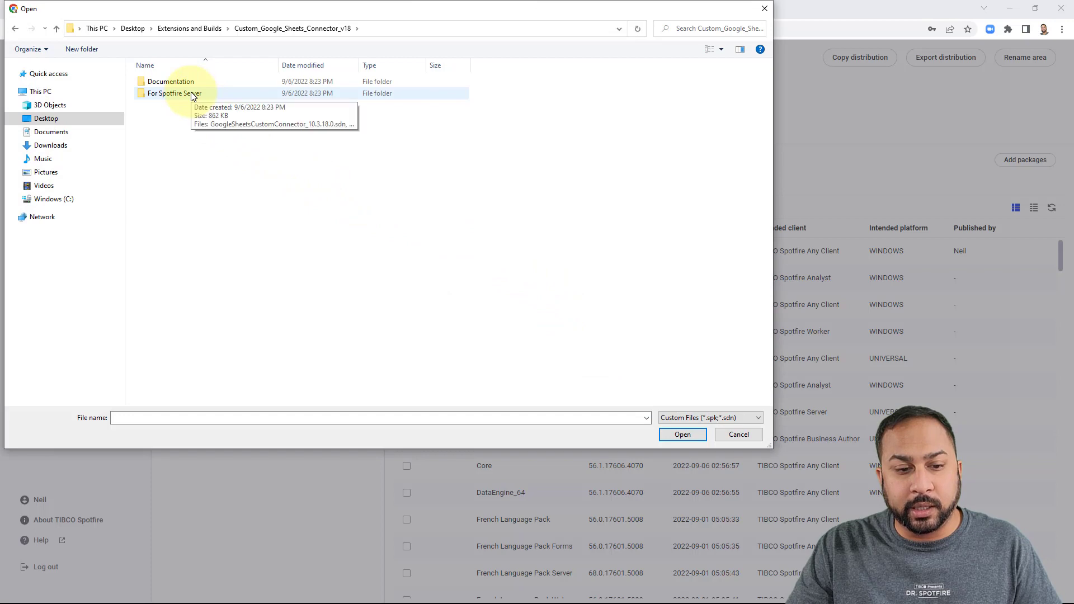
pyautogui.doubleClick(191, 95)
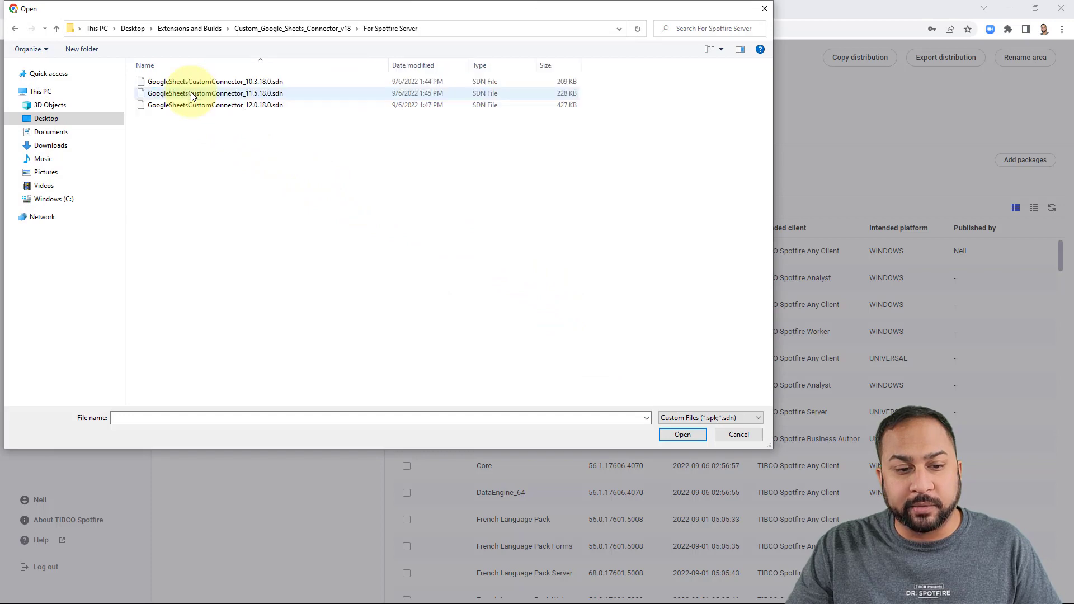
pyautogui.doubleClick(219, 105)
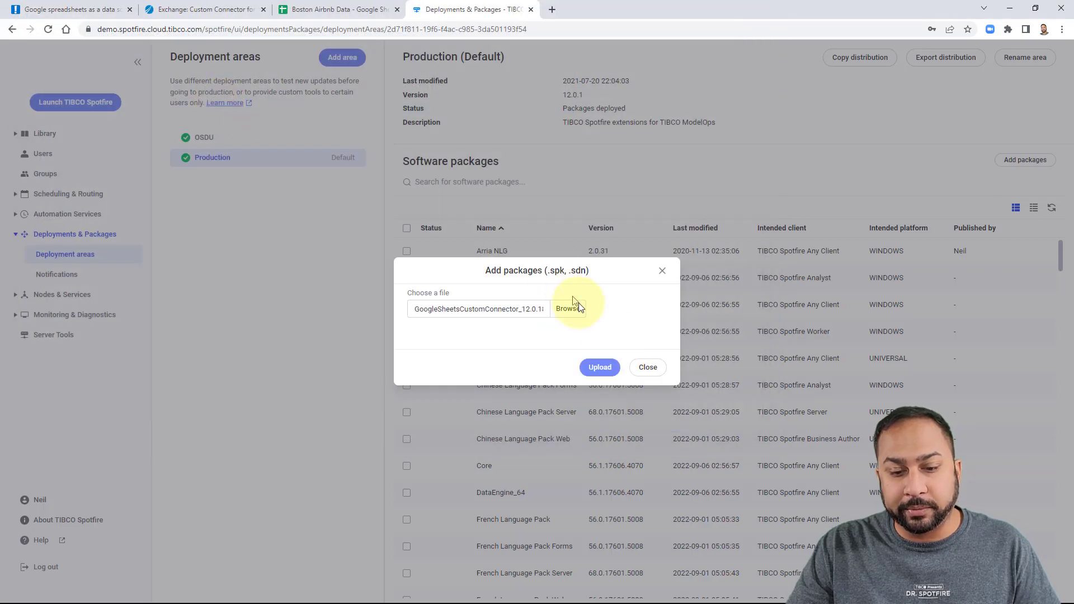
pyautogui.click(599, 367)
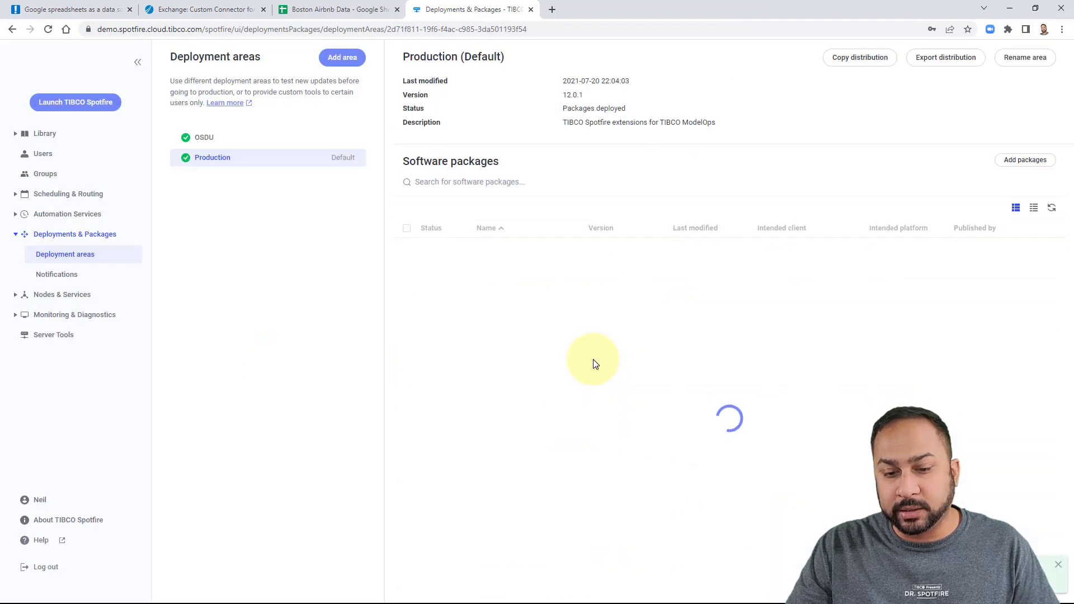
pyautogui.scroll(-15, 692, 291)
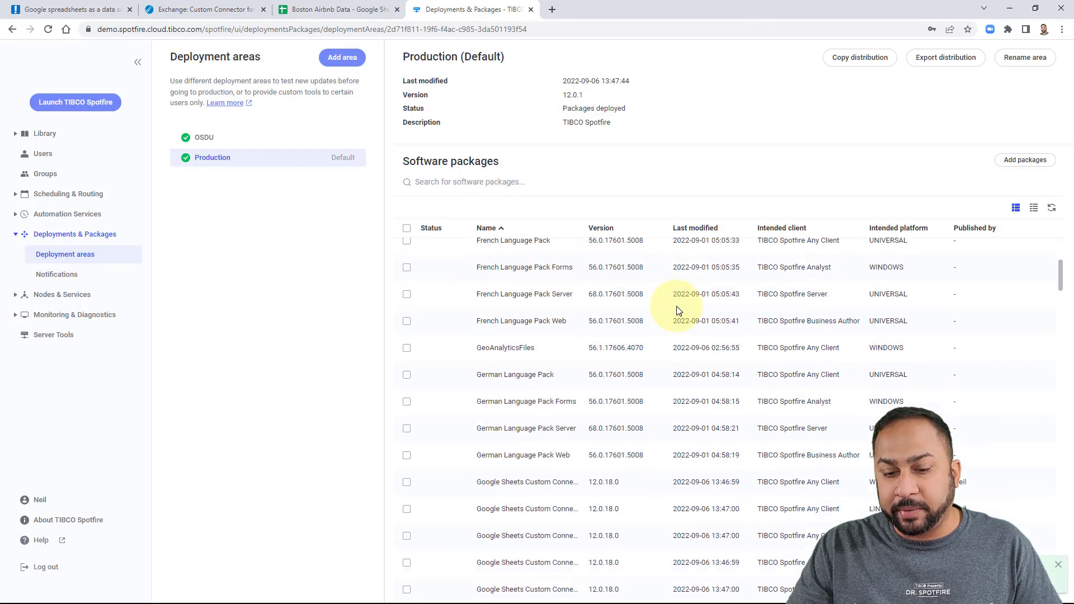
pyautogui.scroll(-12, 673, 306)
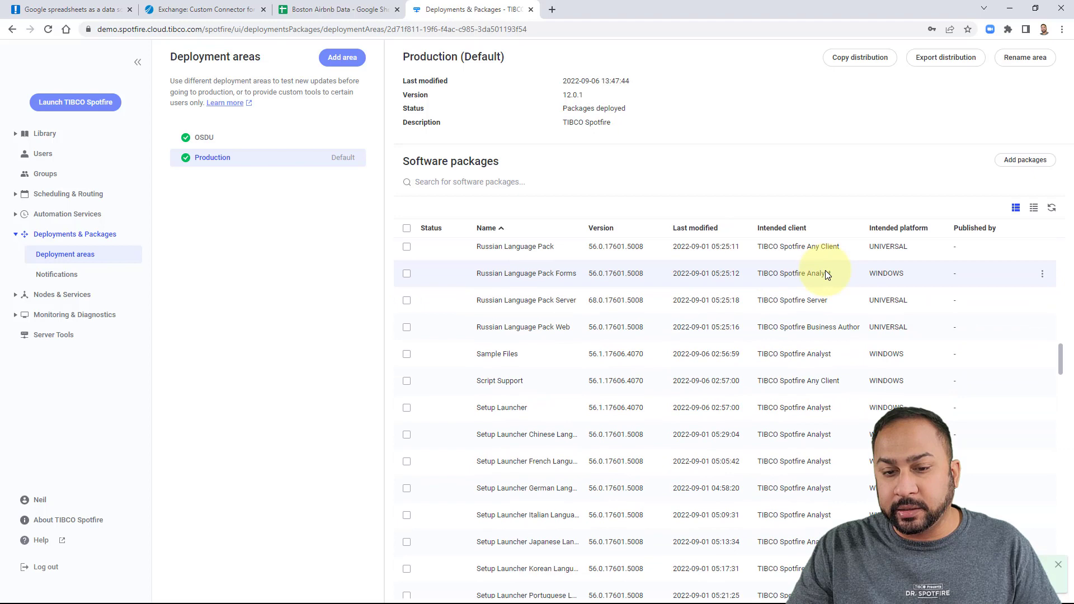
pyautogui.scroll(-5, 718, 339)
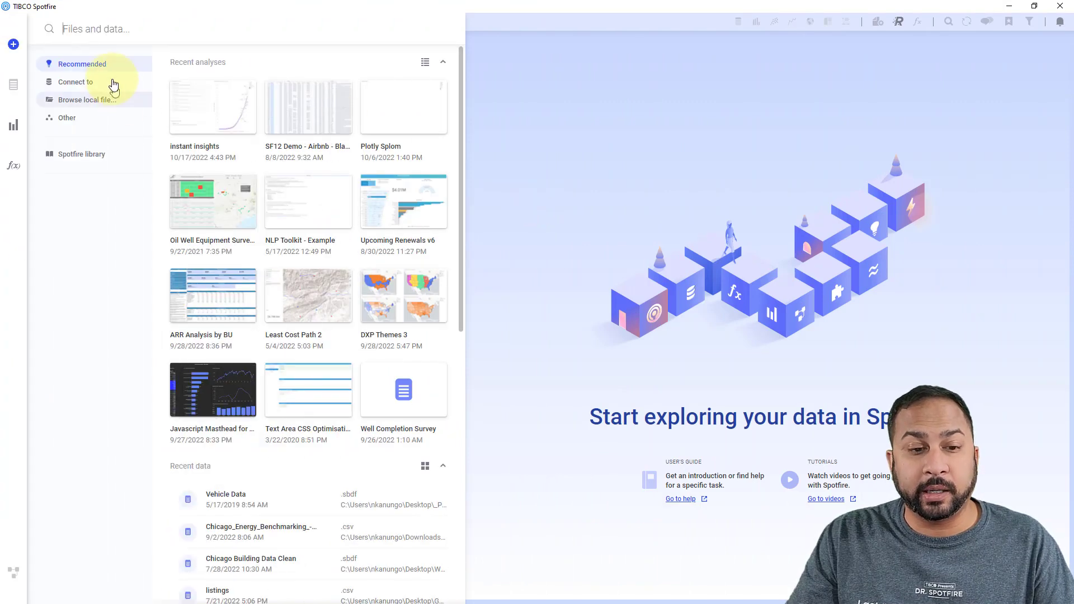
# Step: Create a new Google Sheets (Custom) connection and start signing in with Google
pyautogui.click(100, 82)
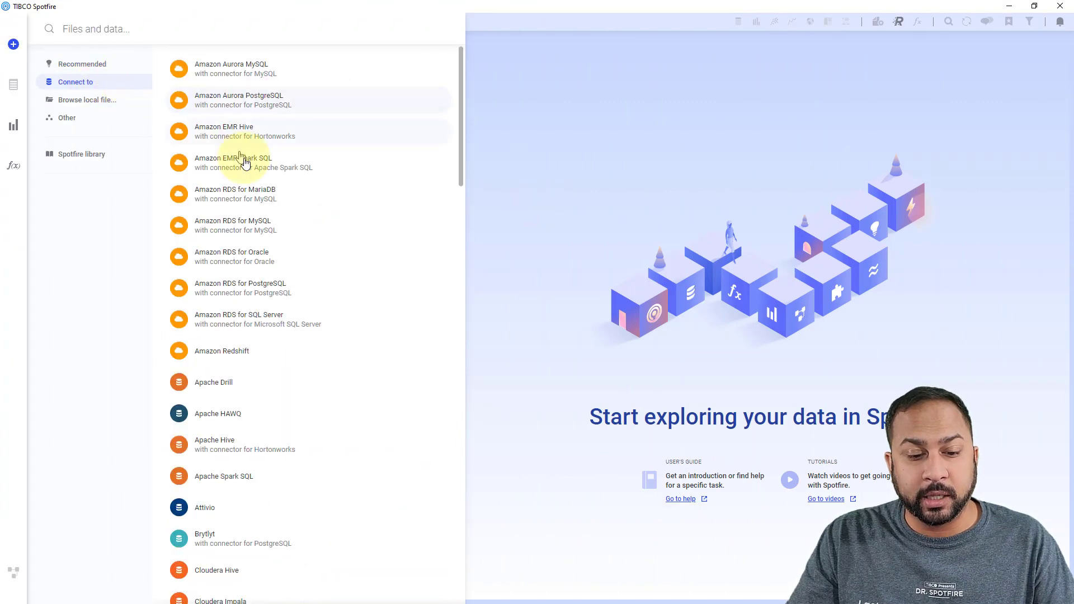
pyautogui.scroll(-6, 244, 163)
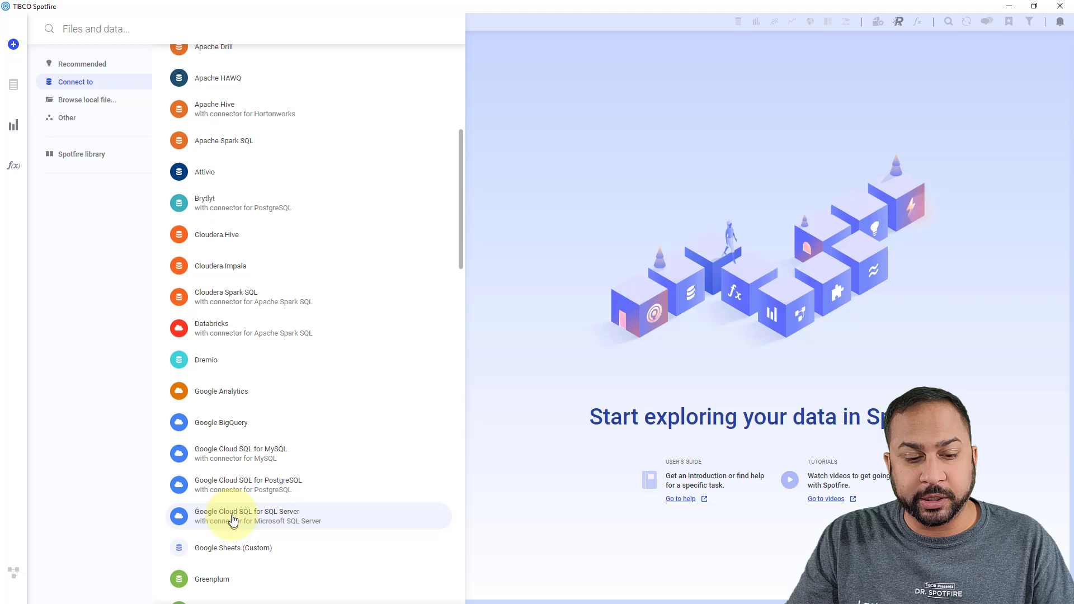
pyautogui.click(222, 546)
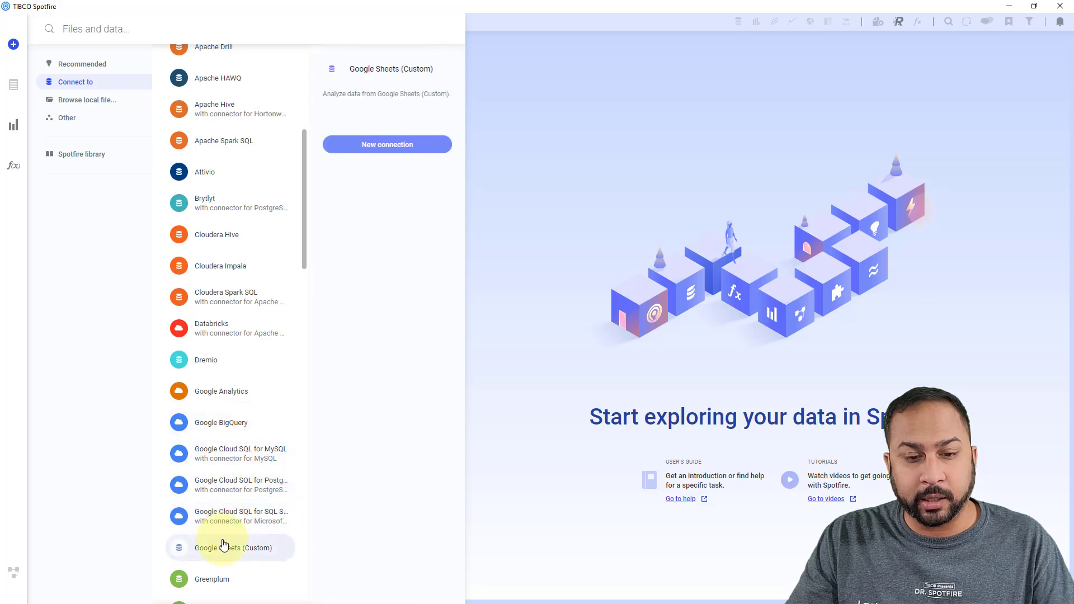
pyautogui.click(384, 150)
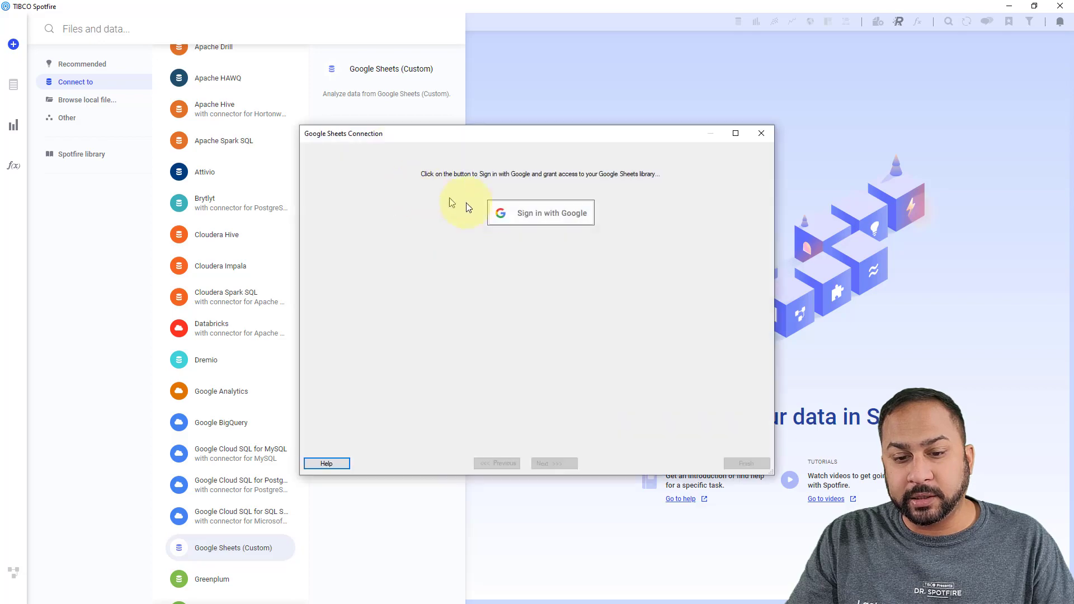
pyautogui.click(515, 216)
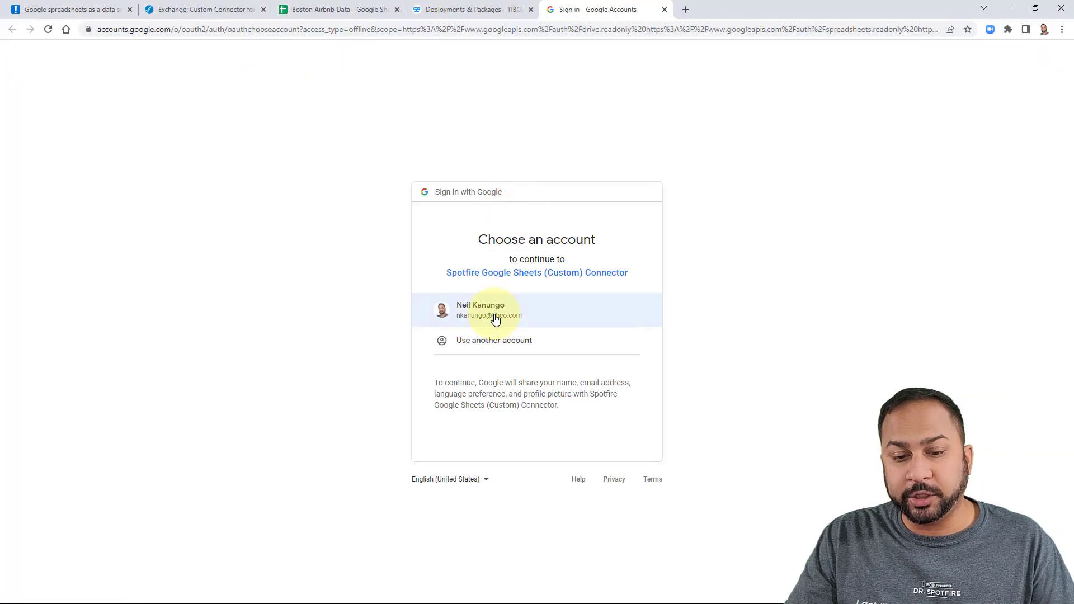
# Step: Pick the Google account, allow Drive and Sheets access, and close the success page
pyautogui.click(494, 317)
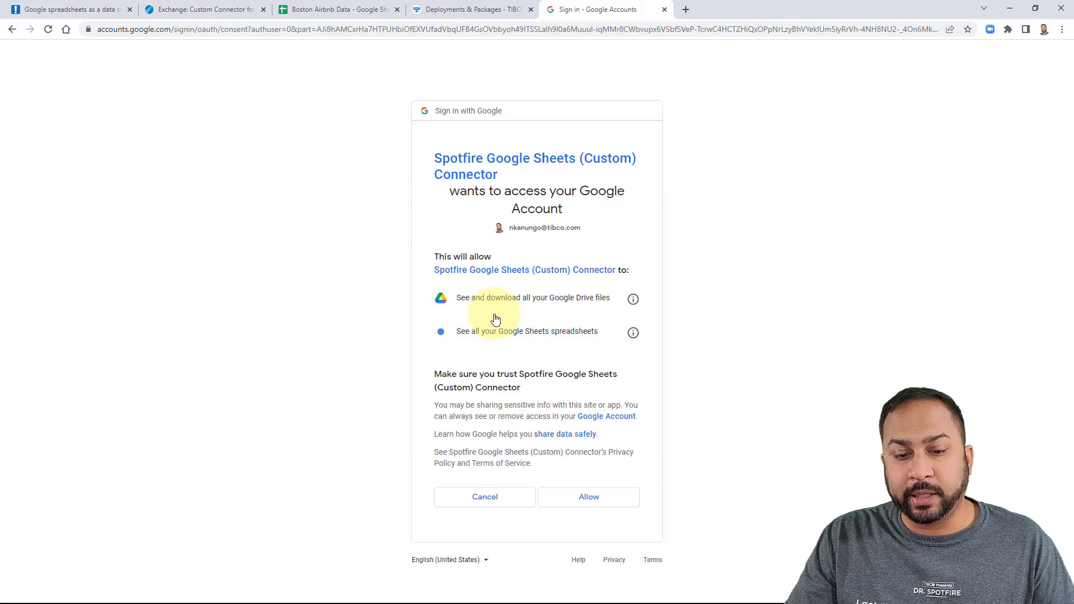
pyautogui.click(557, 498)
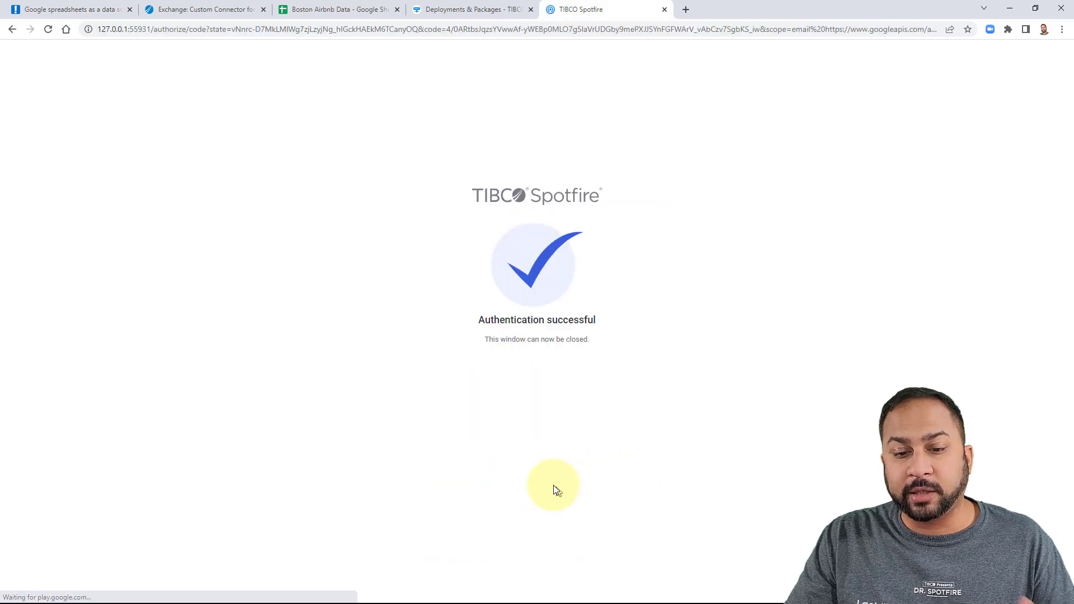
pyautogui.middleClick(596, 9)
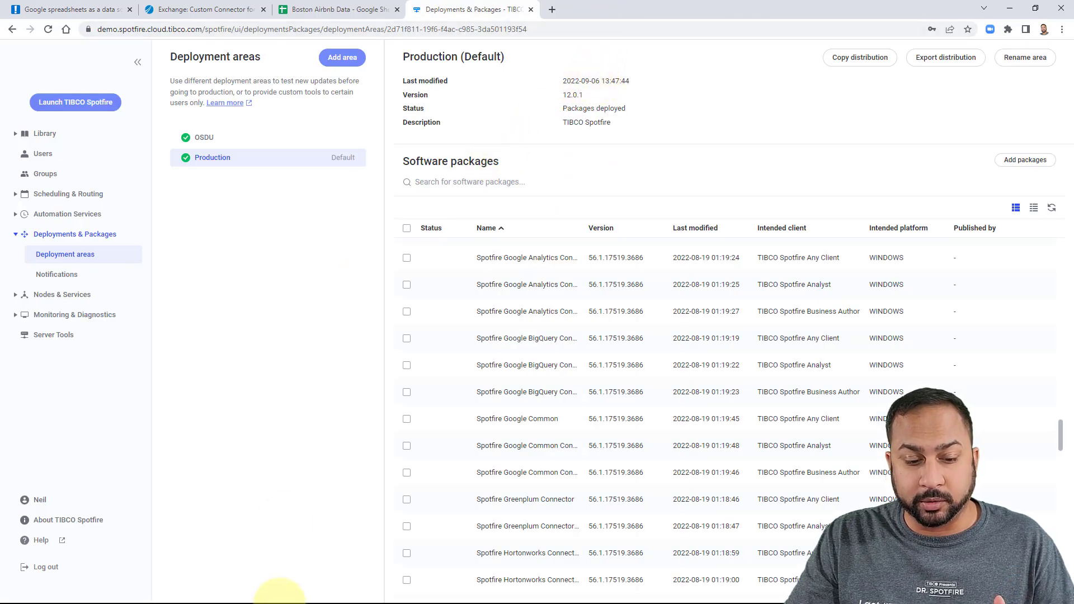
# Step: Search for the Boston Airbnb Data spreadsheet and continue to sheet selection
pyautogui.press('super')
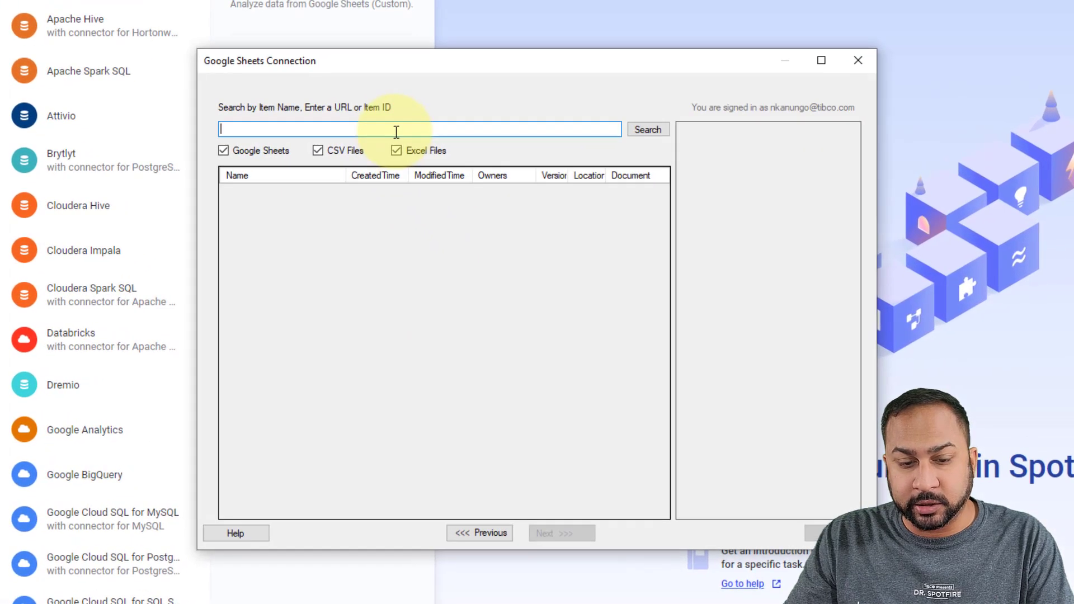
pyautogui.write('boston ')
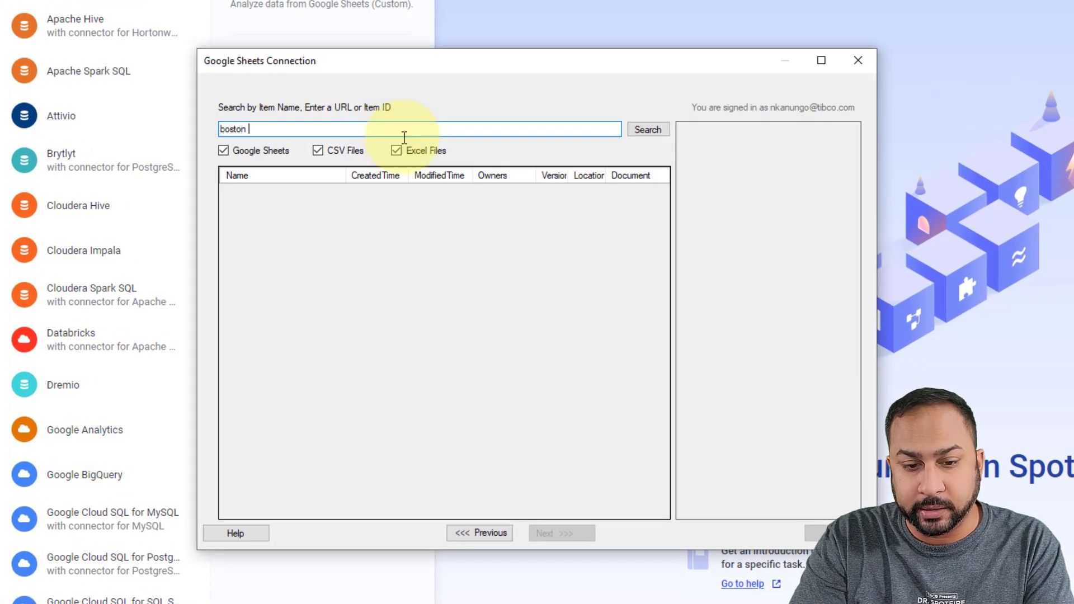
pyautogui.write('airbnb data')
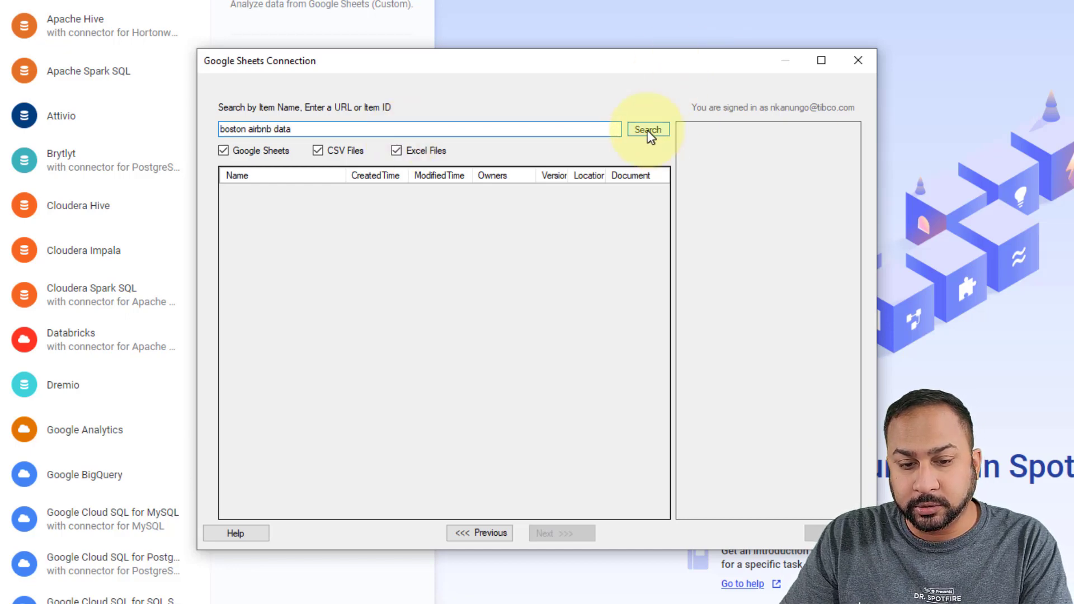
pyautogui.click(648, 132)
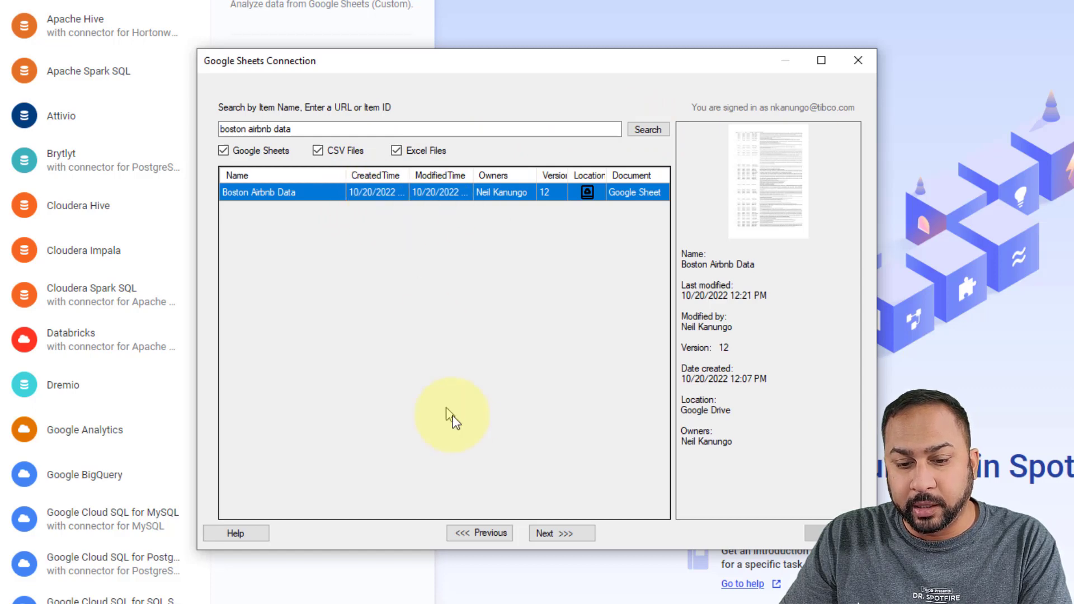
pyautogui.click(540, 533)
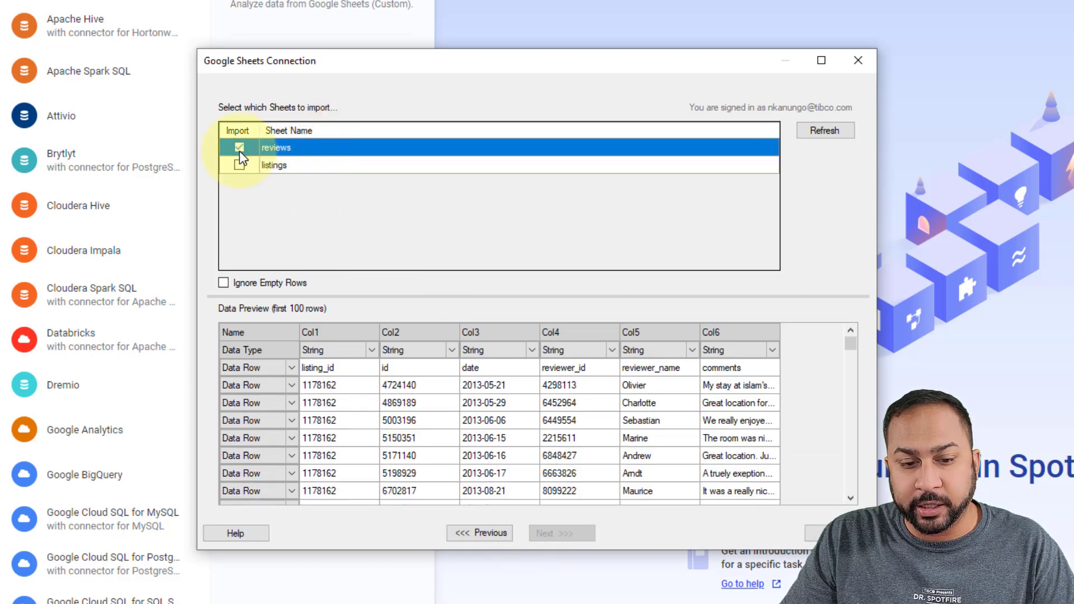
# Step: Include the listings sheet and use its first row as column names
pyautogui.click(245, 165)
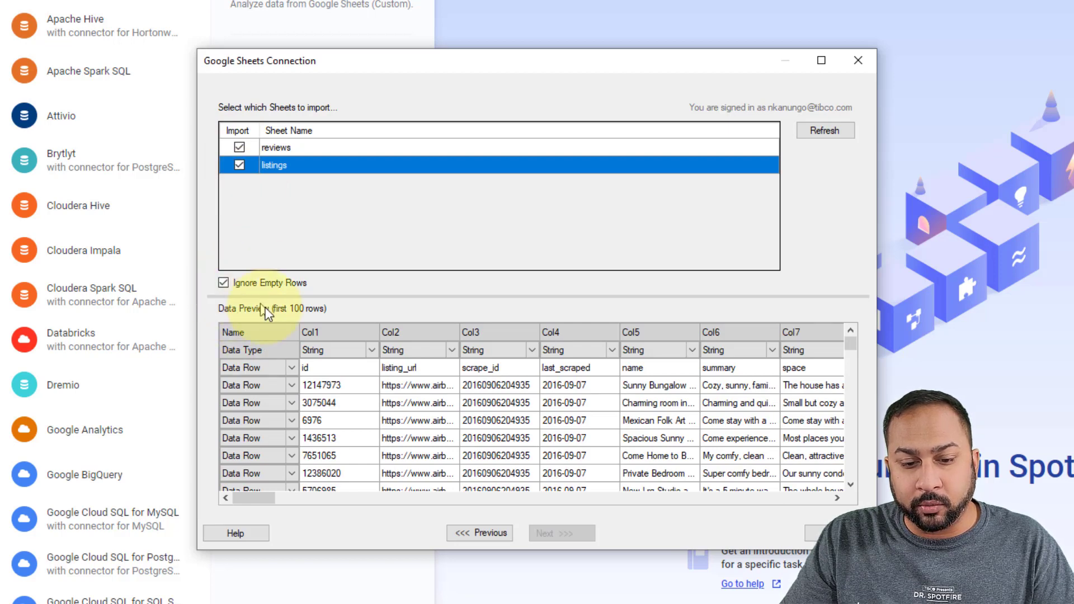
pyautogui.click(322, 347)
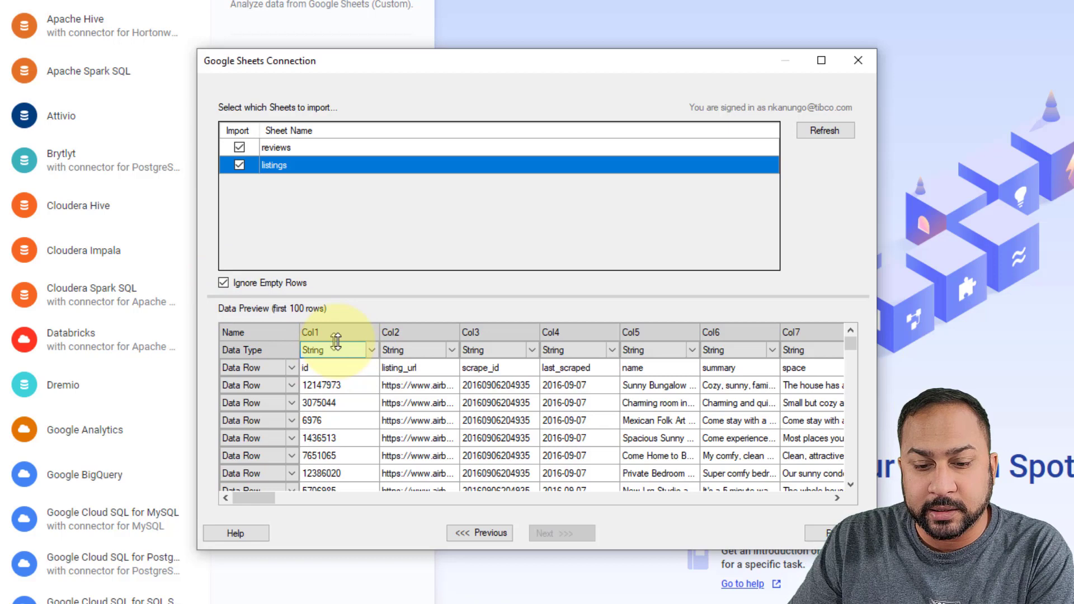
pyautogui.click(373, 341)
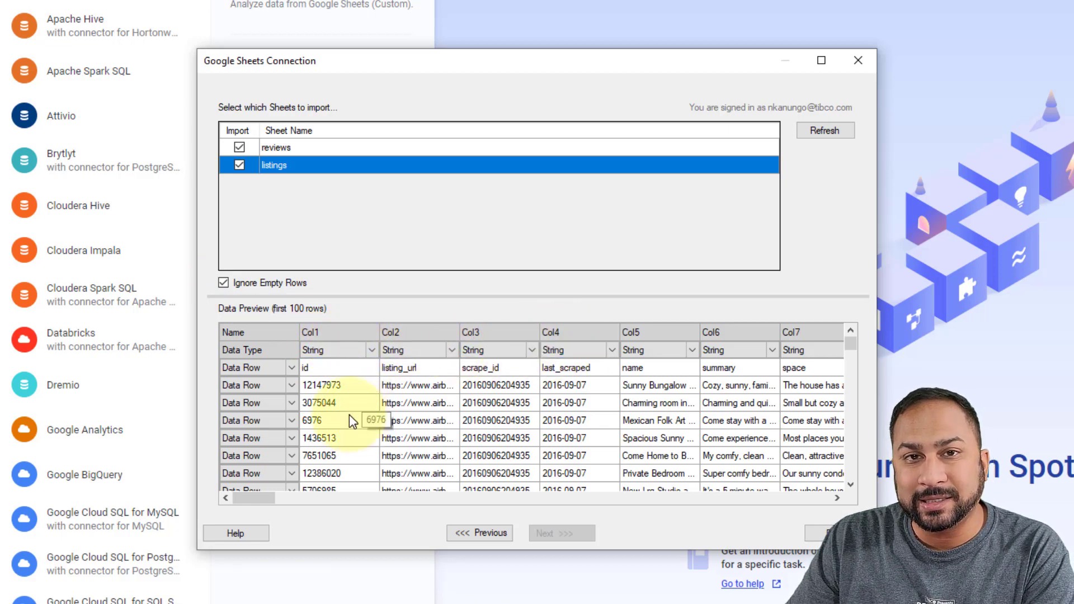
pyautogui.click(281, 369)
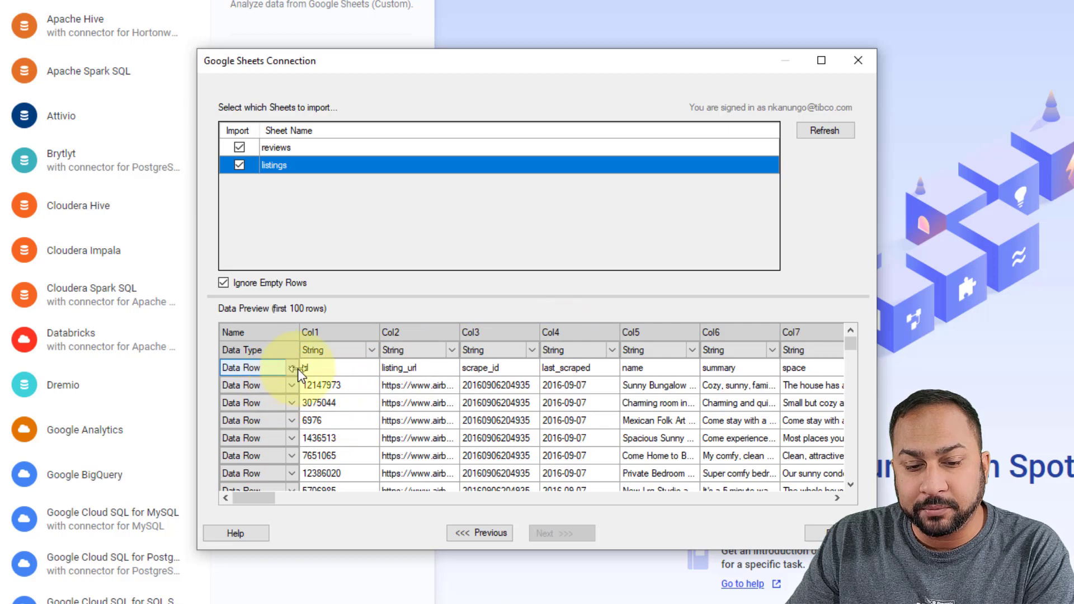
pyautogui.click(292, 368)
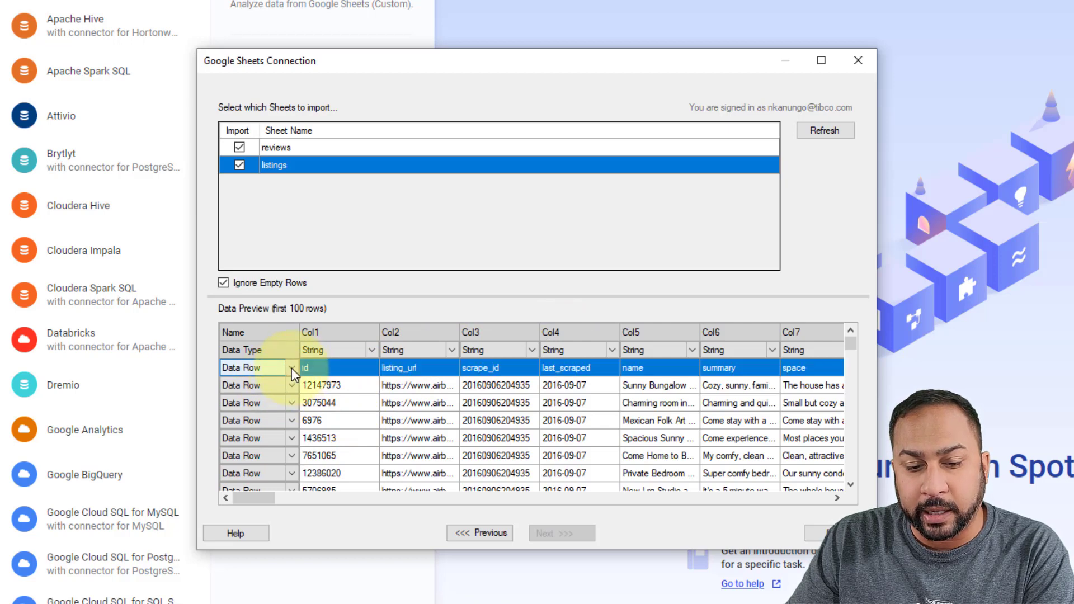
pyautogui.click(291, 368)
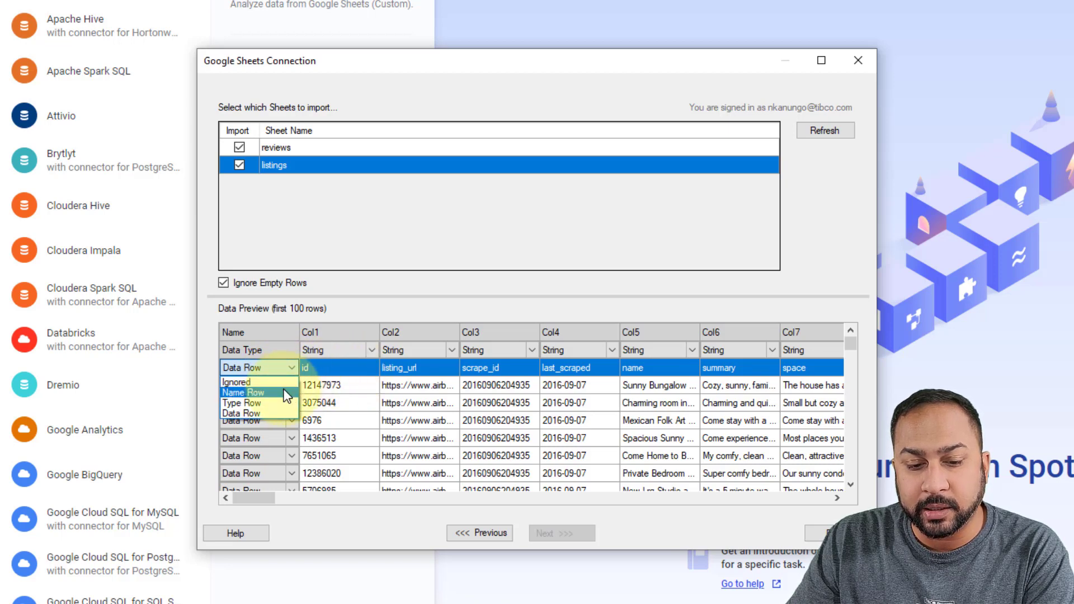
pyautogui.click(285, 392)
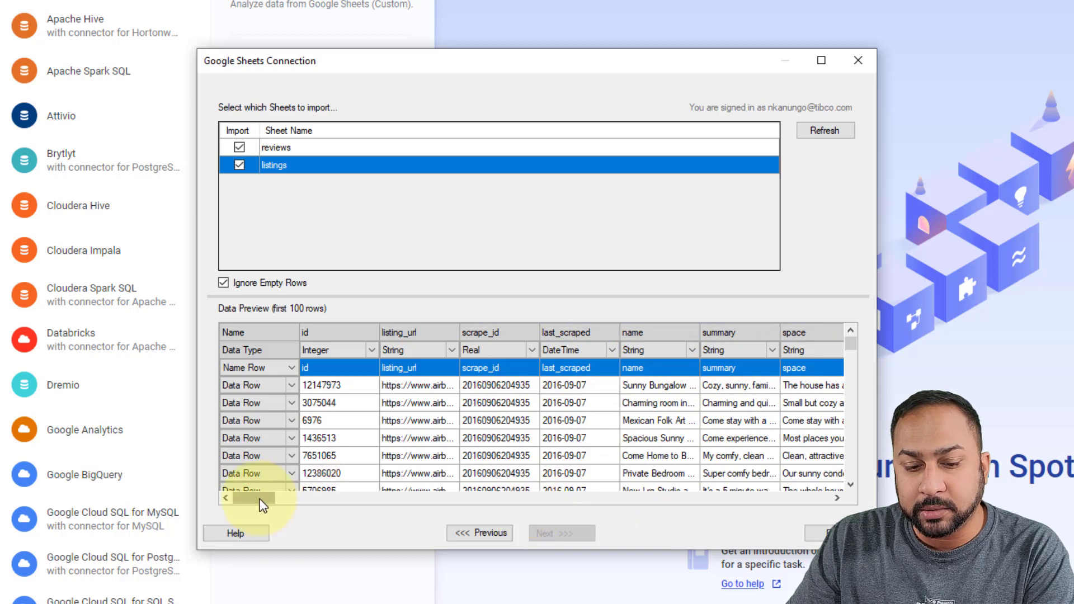
# Step: Use the reviews sheet's first row as column names and finish the connection
pyautogui.moveTo(259, 498); pyautogui.dragTo(539, 502)
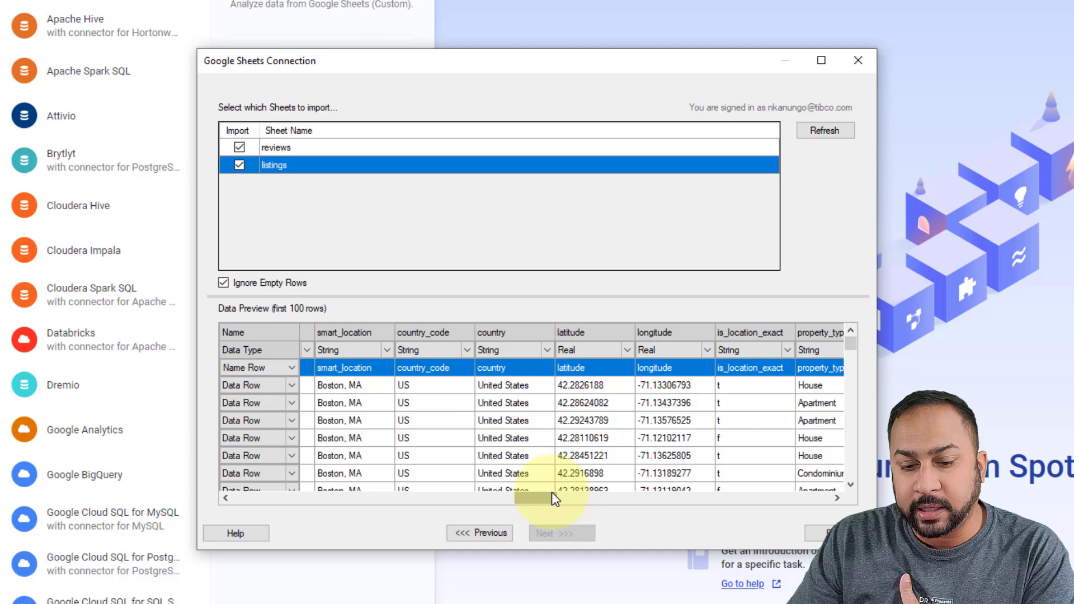
pyautogui.moveTo(552, 497); pyautogui.dragTo(279, 145)
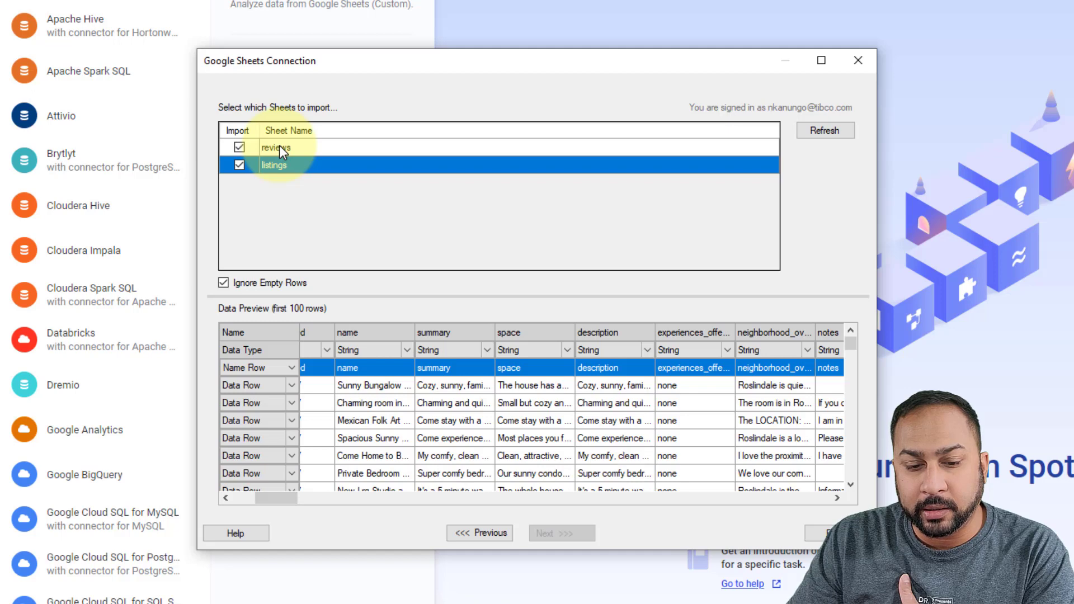
pyautogui.click(308, 147)
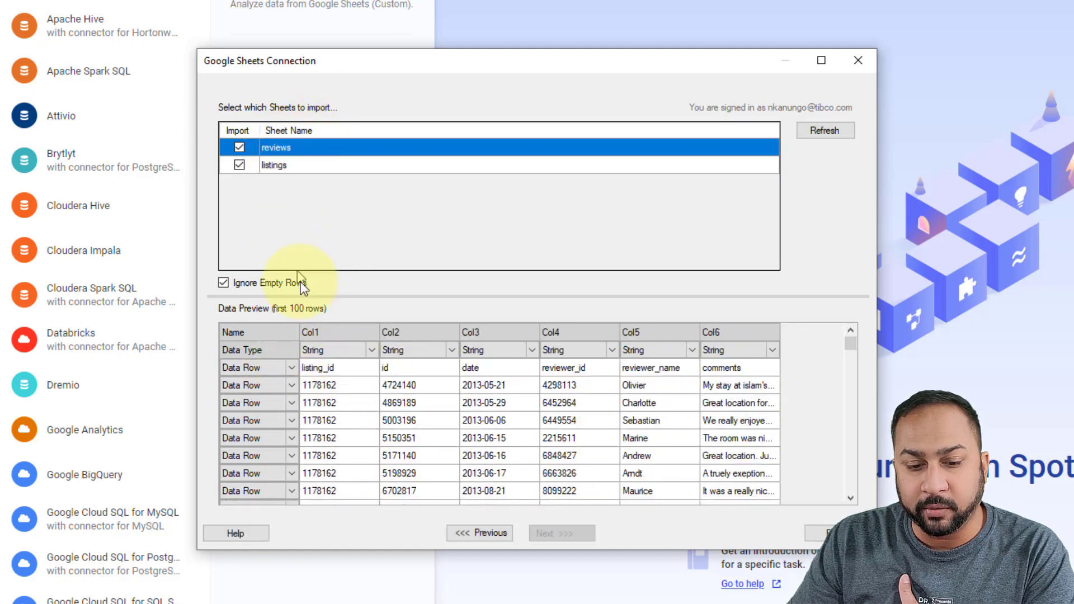
pyautogui.click(290, 367)
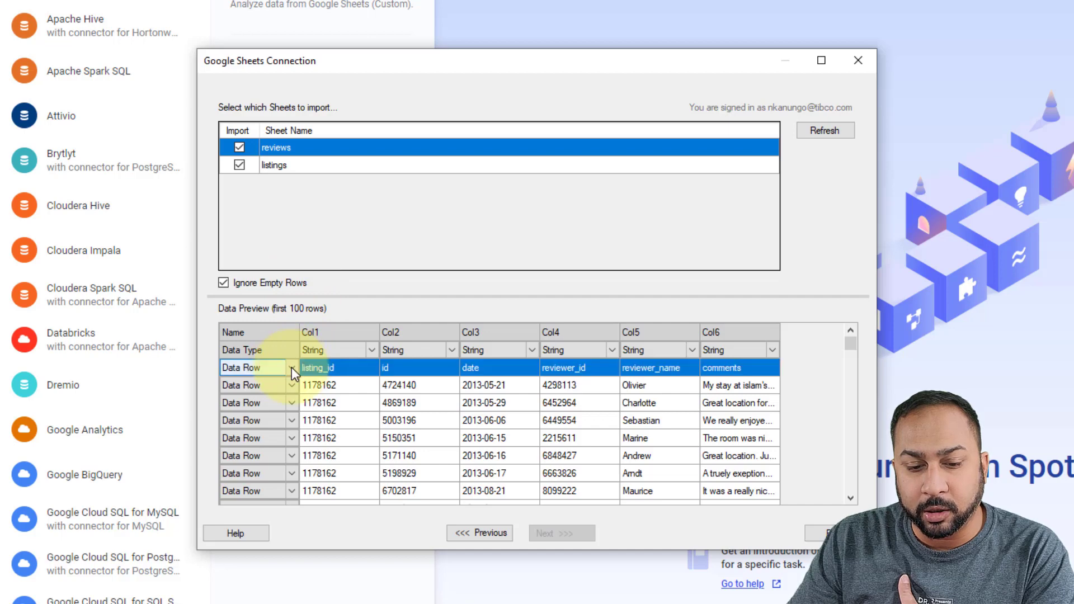
pyautogui.click(291, 367)
pyautogui.click(271, 386)
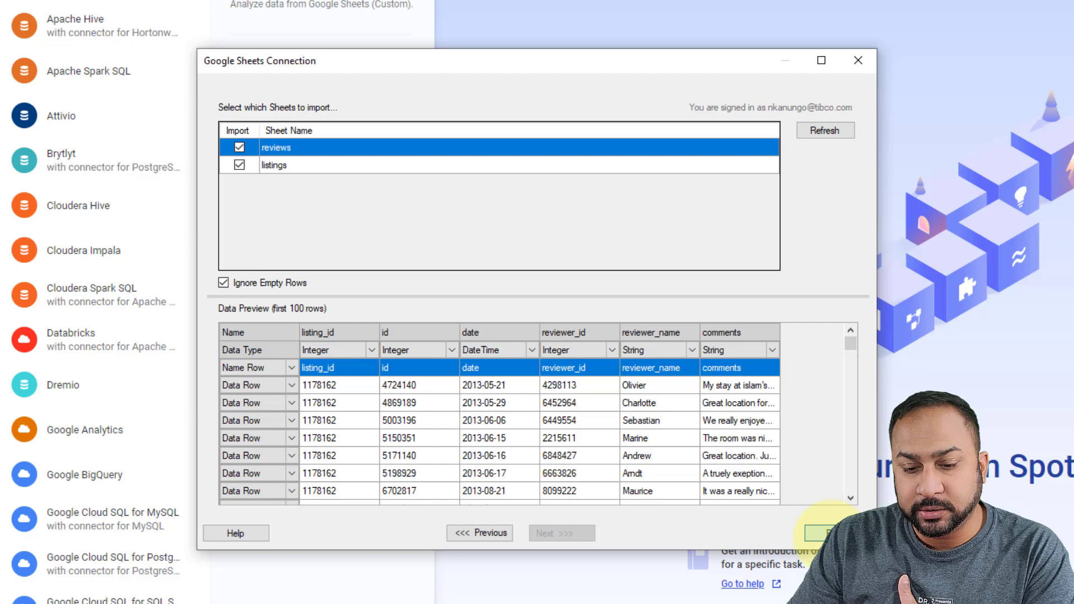
pyautogui.click(818, 532)
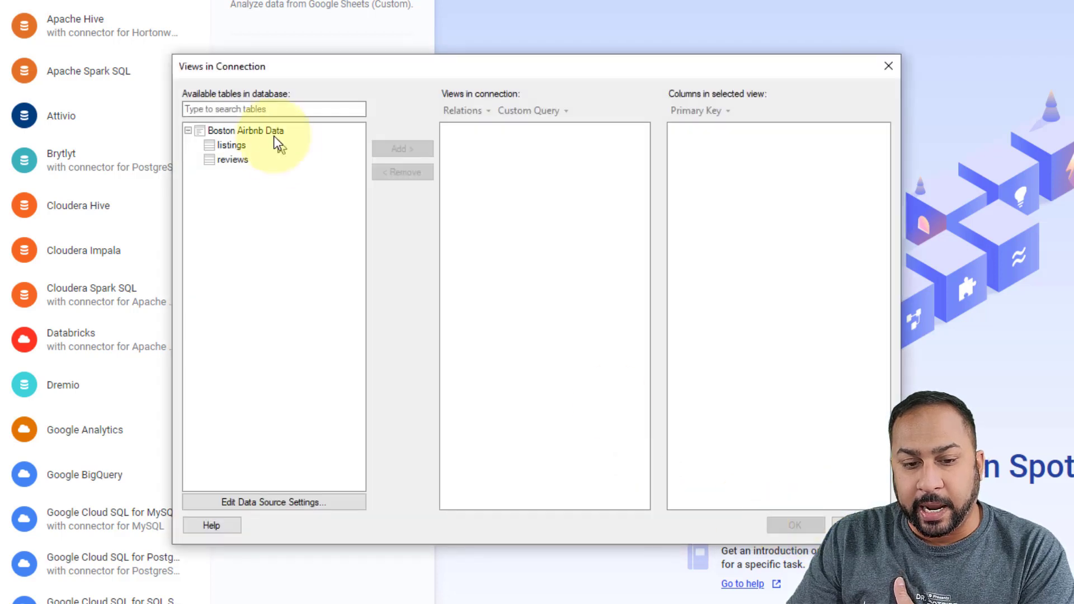
# Step: Add the listings and reviews tables to the connection's views and confirm with OK
pyautogui.click(239, 146)
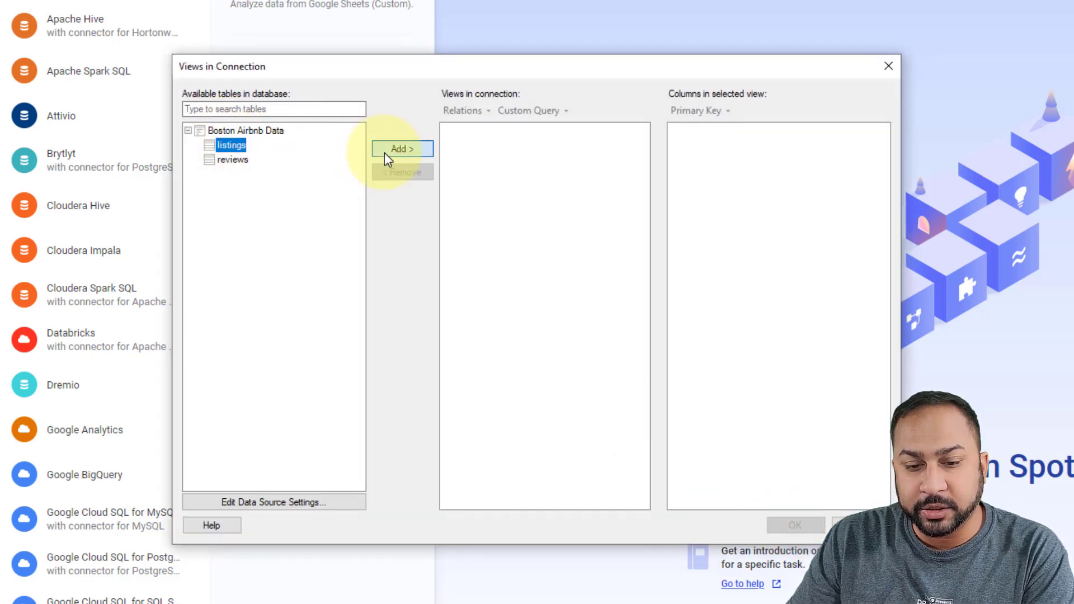
pyautogui.click(391, 148)
pyautogui.click(232, 159)
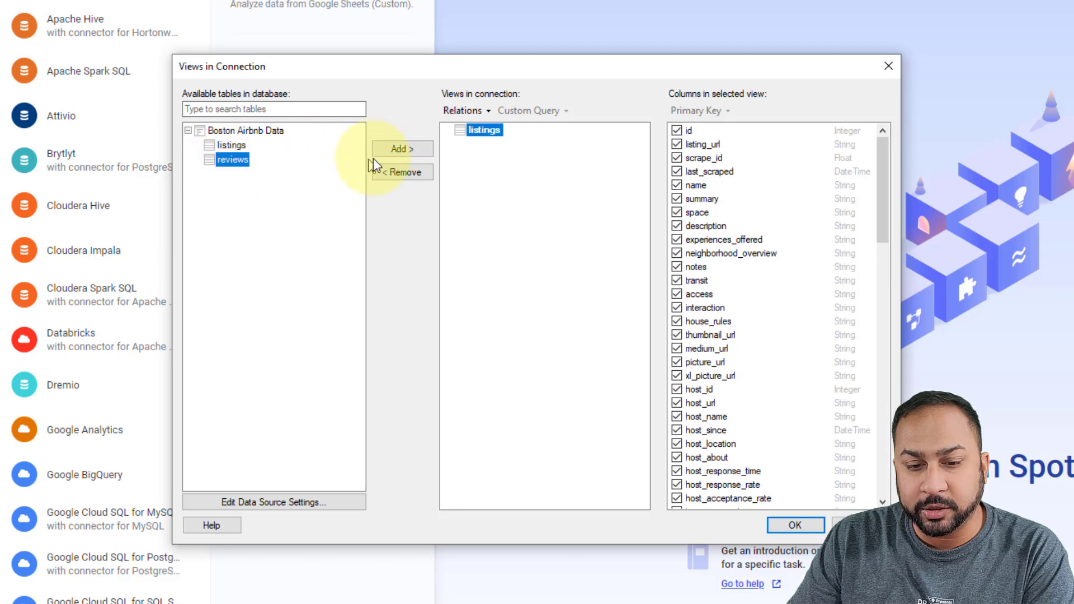
pyautogui.click(377, 156)
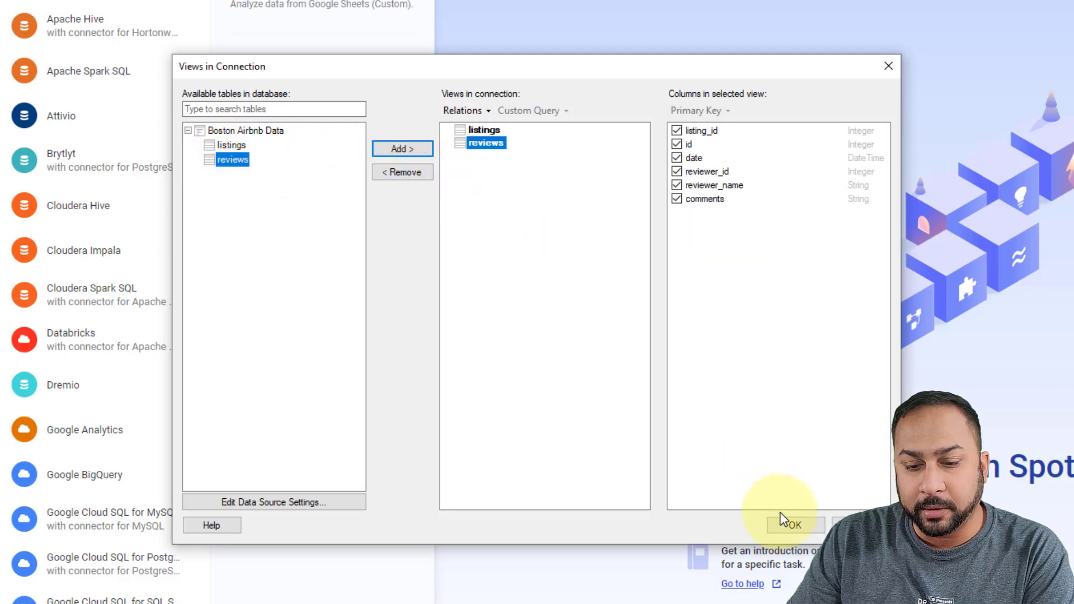
pyautogui.click(781, 519)
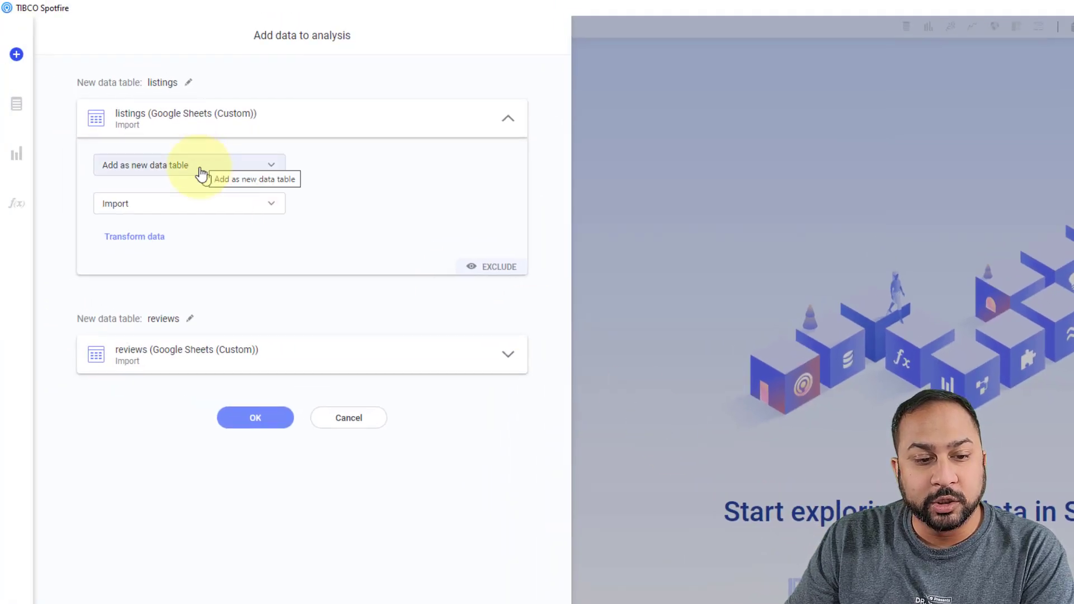
# Step: Add the listings and reviews sheets as new data tables, imported into memory
pyautogui.click(200, 170)
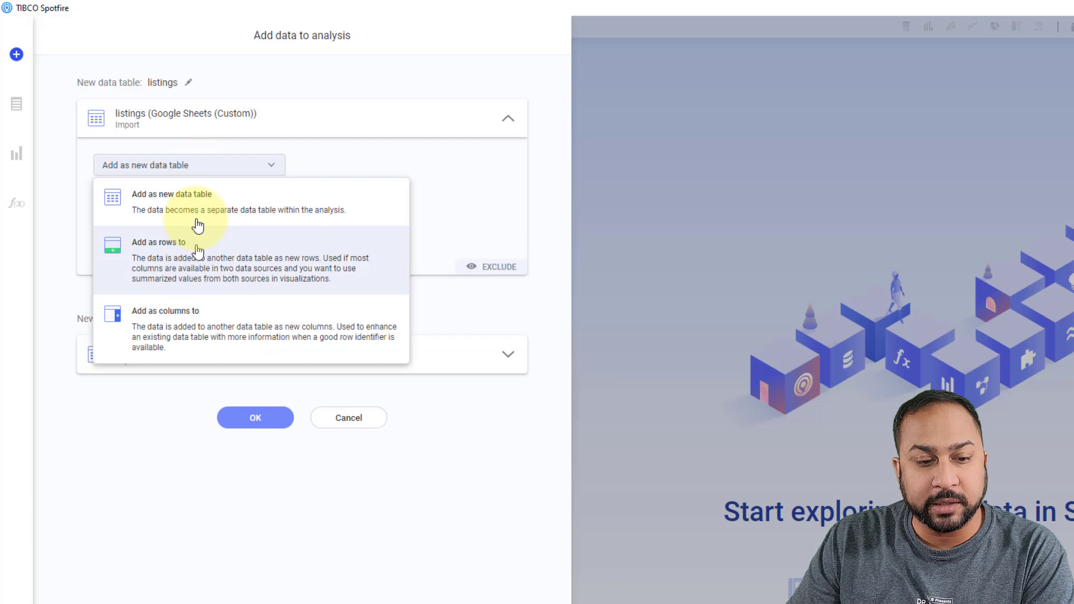
pyautogui.click(199, 197)
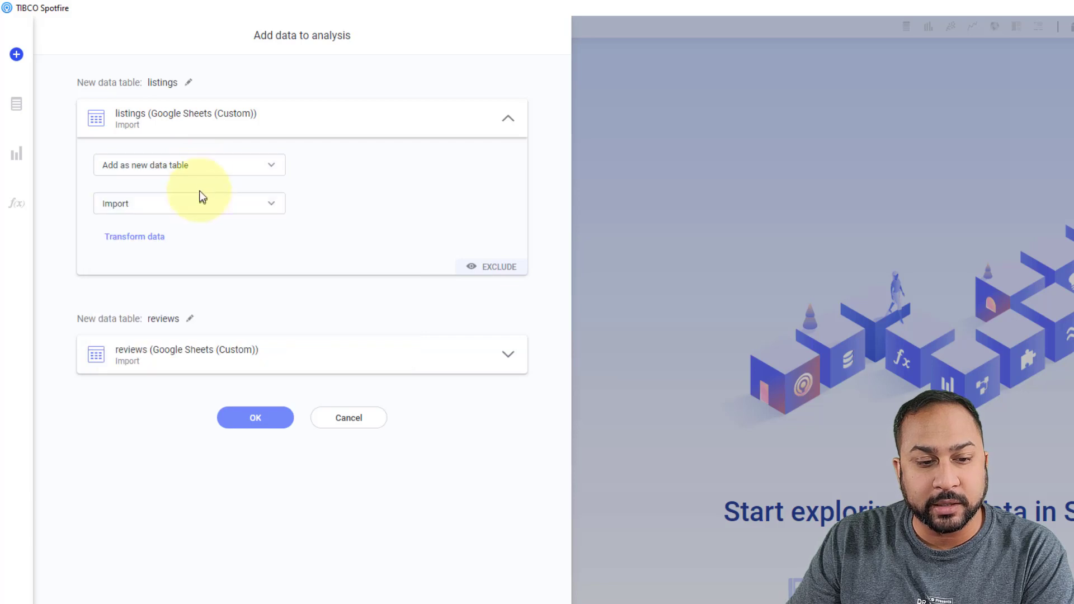
pyautogui.click(173, 207)
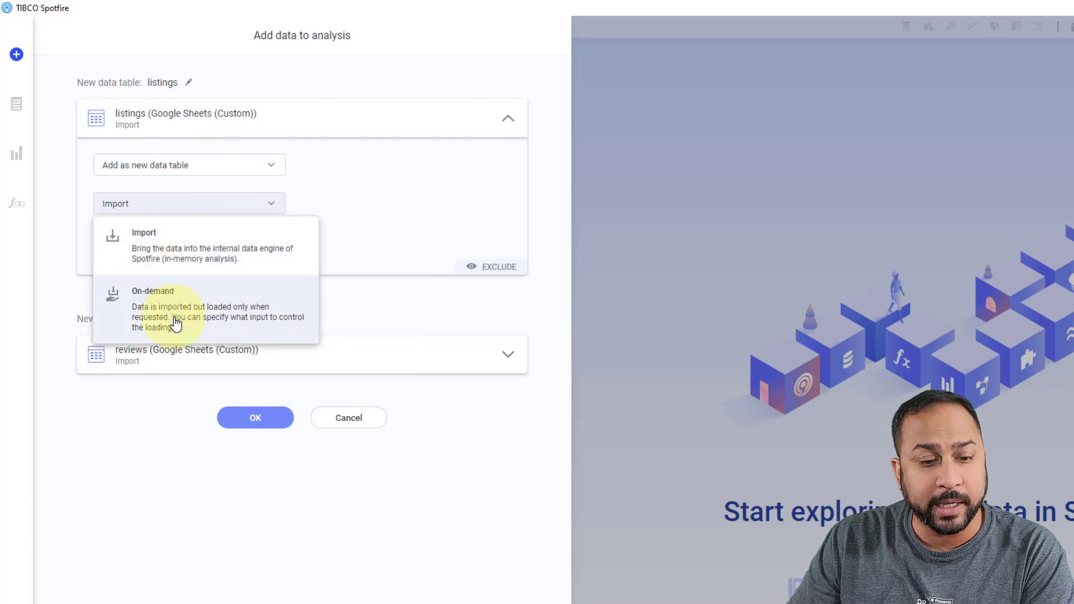
pyautogui.click(202, 260)
pyautogui.click(249, 417)
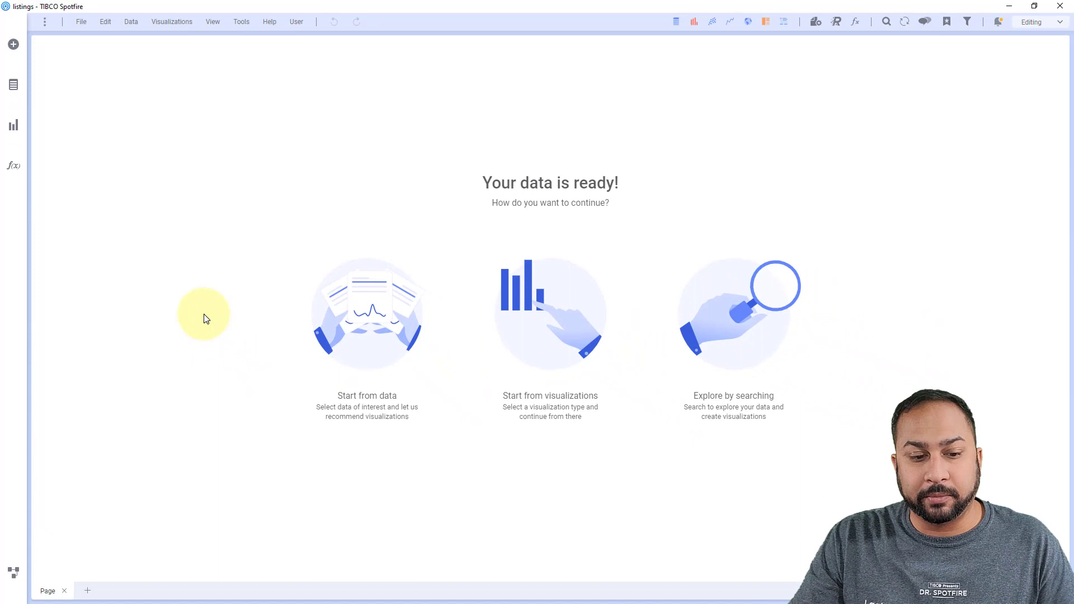
# Step: In the data canvas, set the listings and reviews sources' Data loading to New data when possible
pyautogui.click(13, 572)
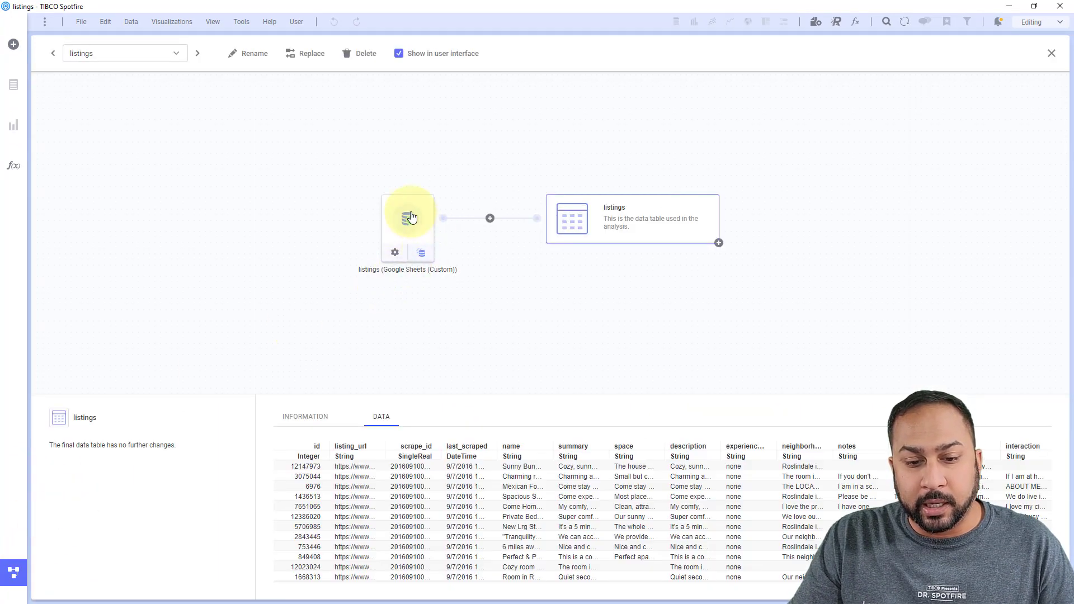
pyautogui.click(423, 254)
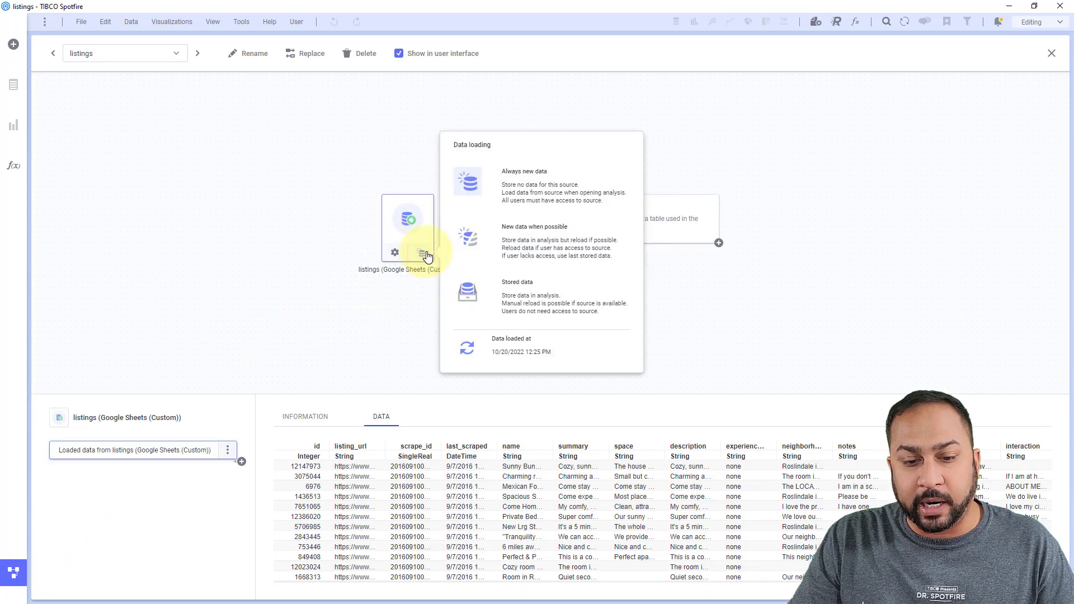
pyautogui.click(466, 247)
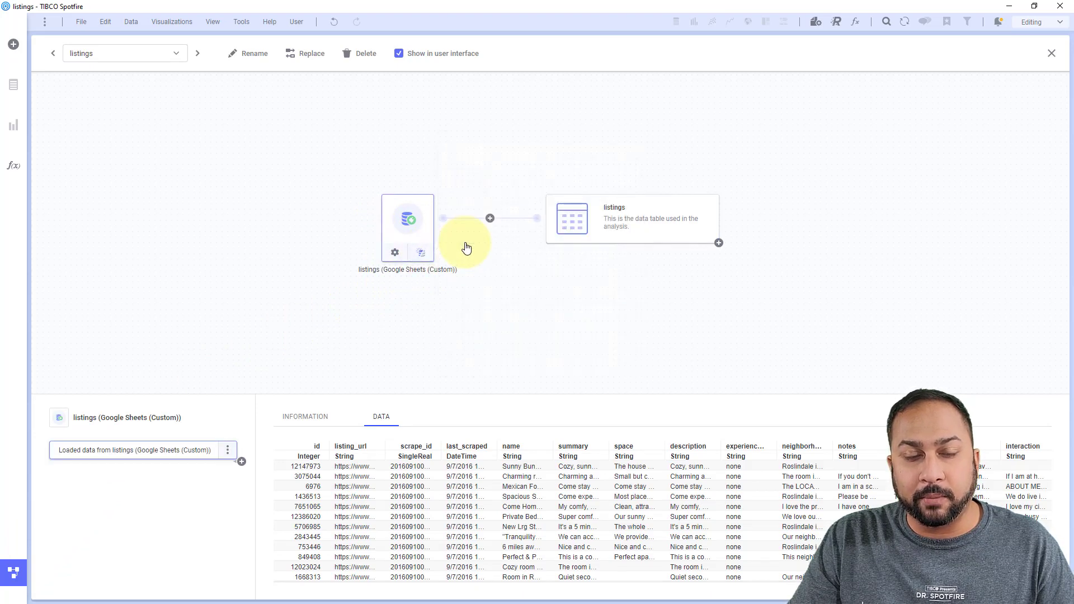
pyautogui.click(170, 62)
pyautogui.click(86, 127)
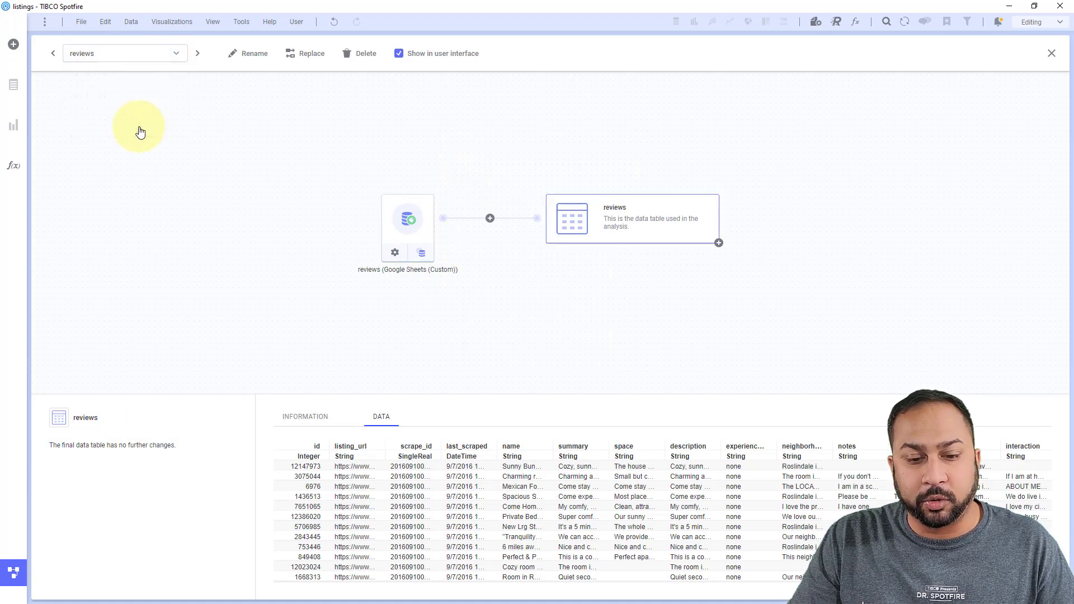
pyautogui.click(423, 255)
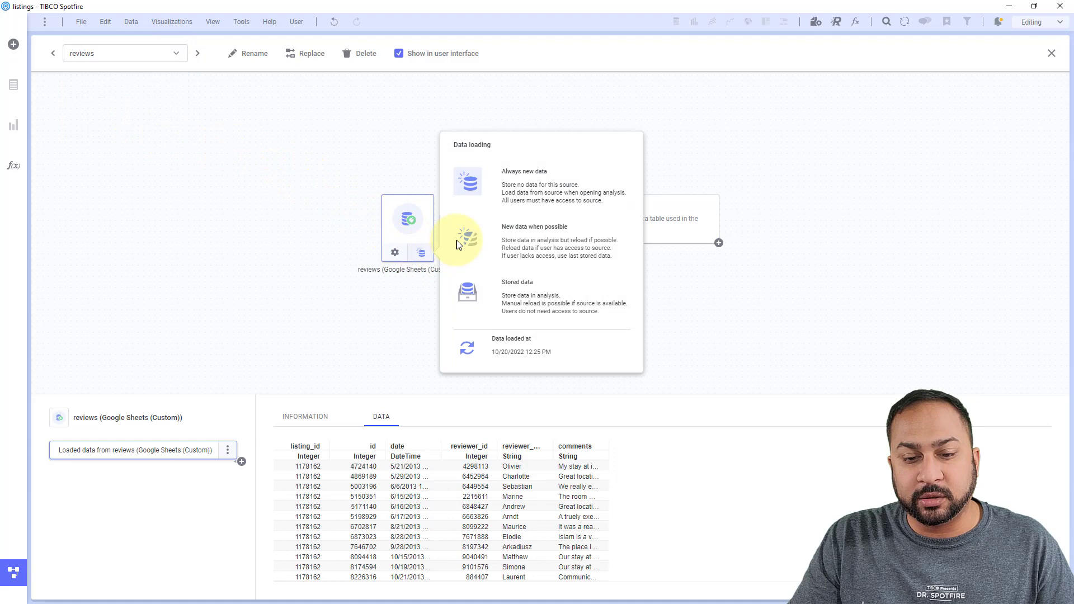
pyautogui.click(460, 246)
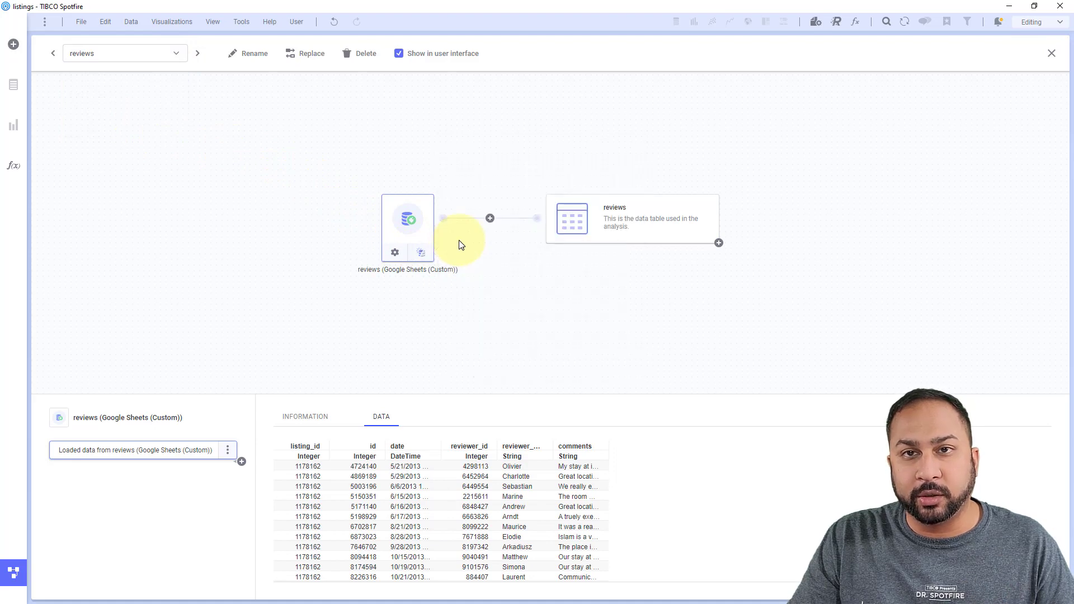
pyautogui.click(24, 571)
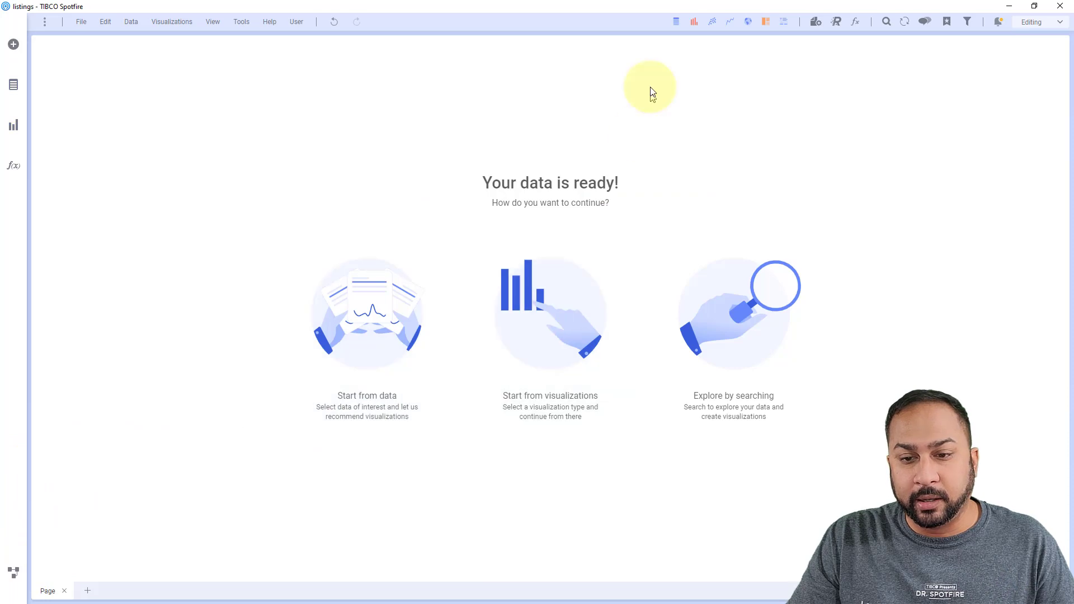
# Step: Add a table visualization and switch its data table from reviews to listings
pyautogui.click(674, 23)
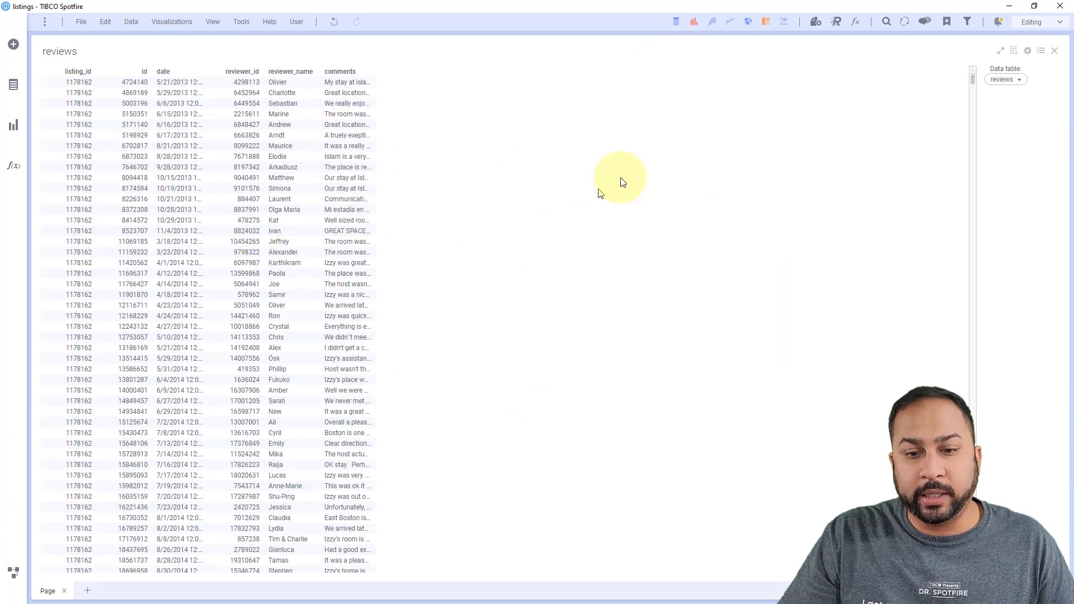
pyautogui.click(998, 83)
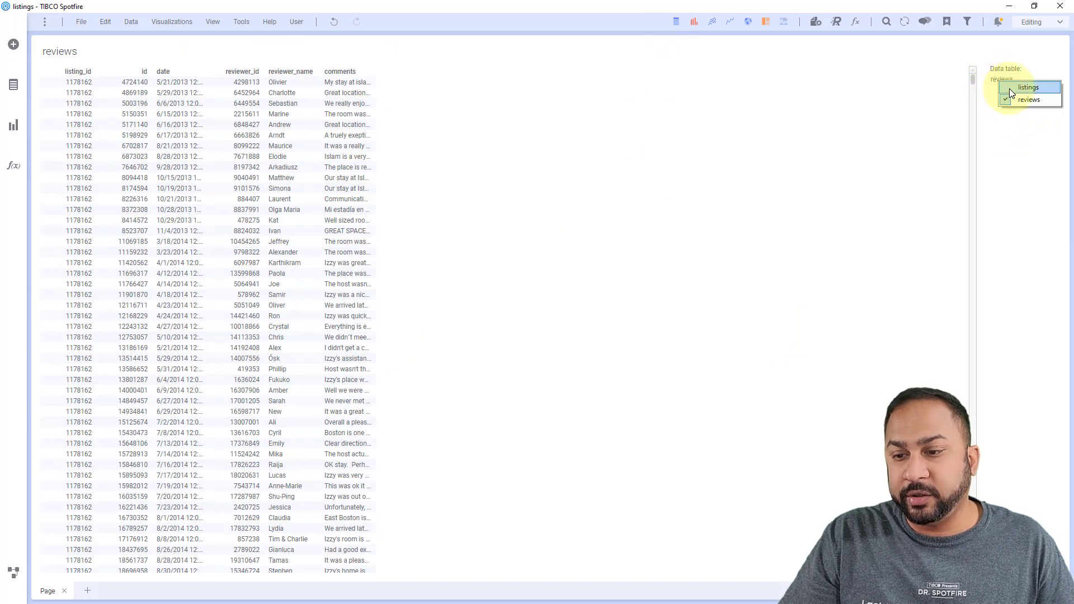
pyautogui.click(1009, 89)
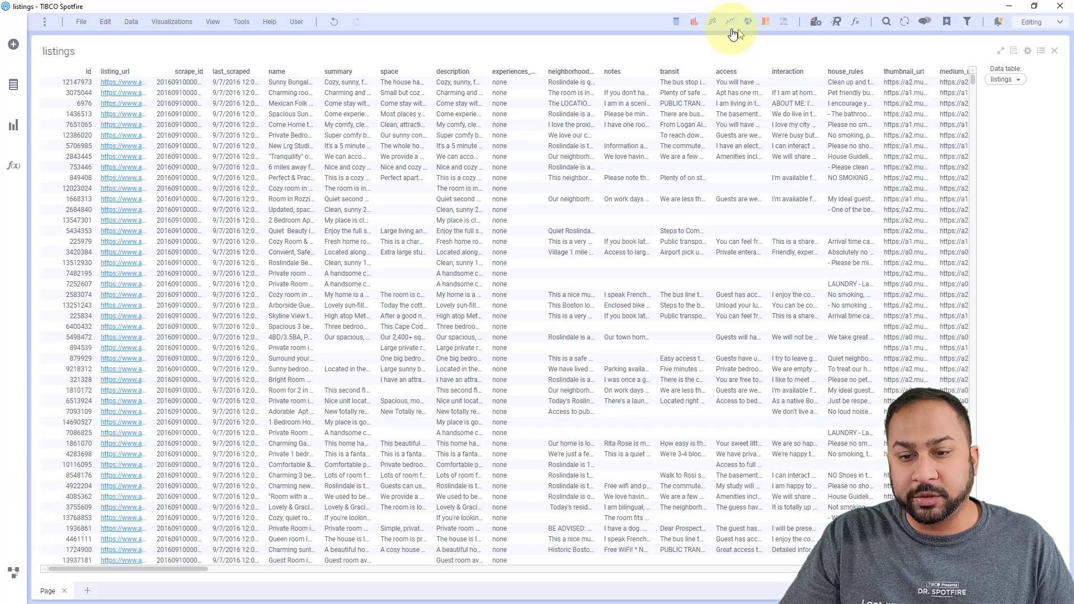
# Step: Add two reviews bar charts and set the first chart's category axis to the id column
pyautogui.doubleClick(692, 22)
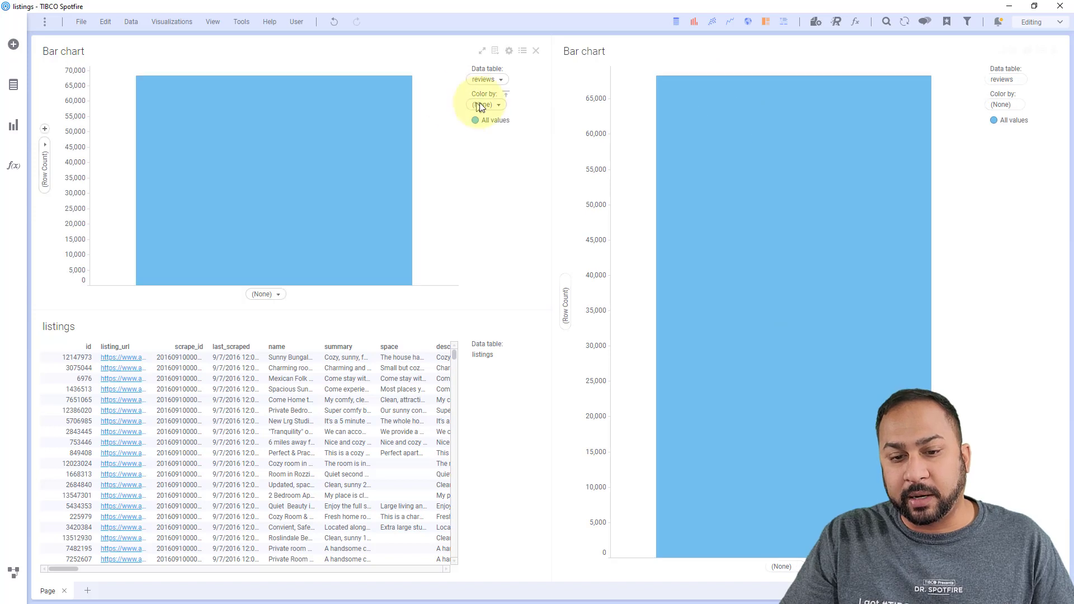
pyautogui.click(279, 295)
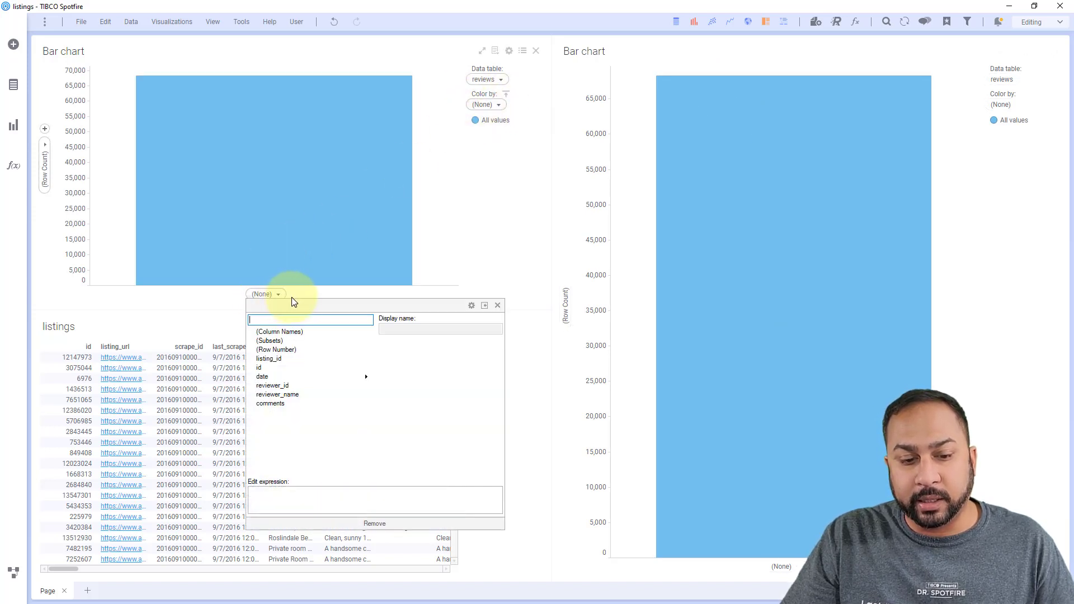
pyautogui.click(280, 369)
pyautogui.moveTo(280, 376)
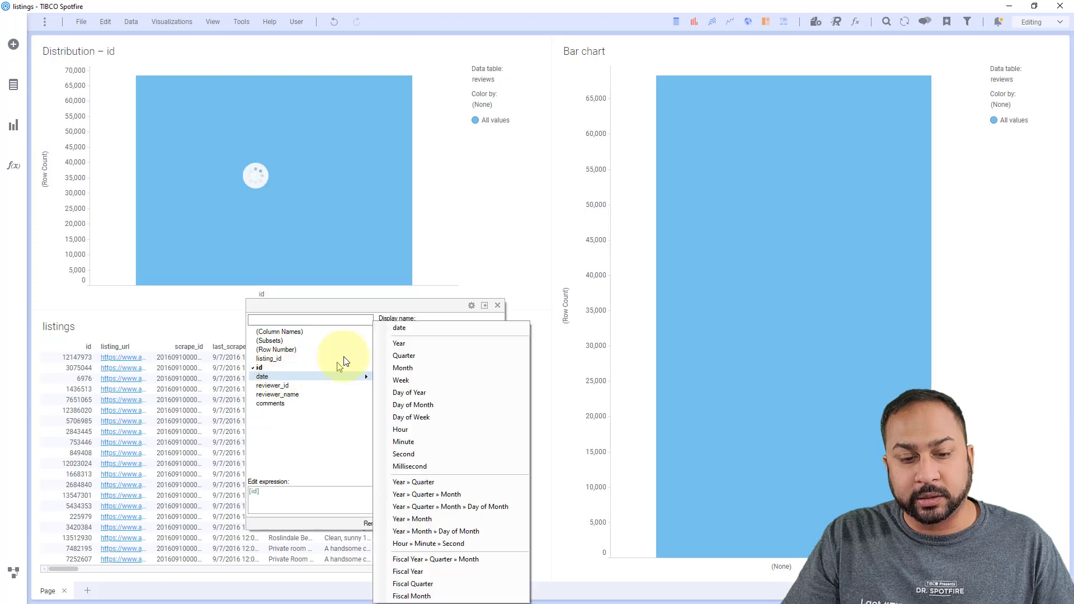